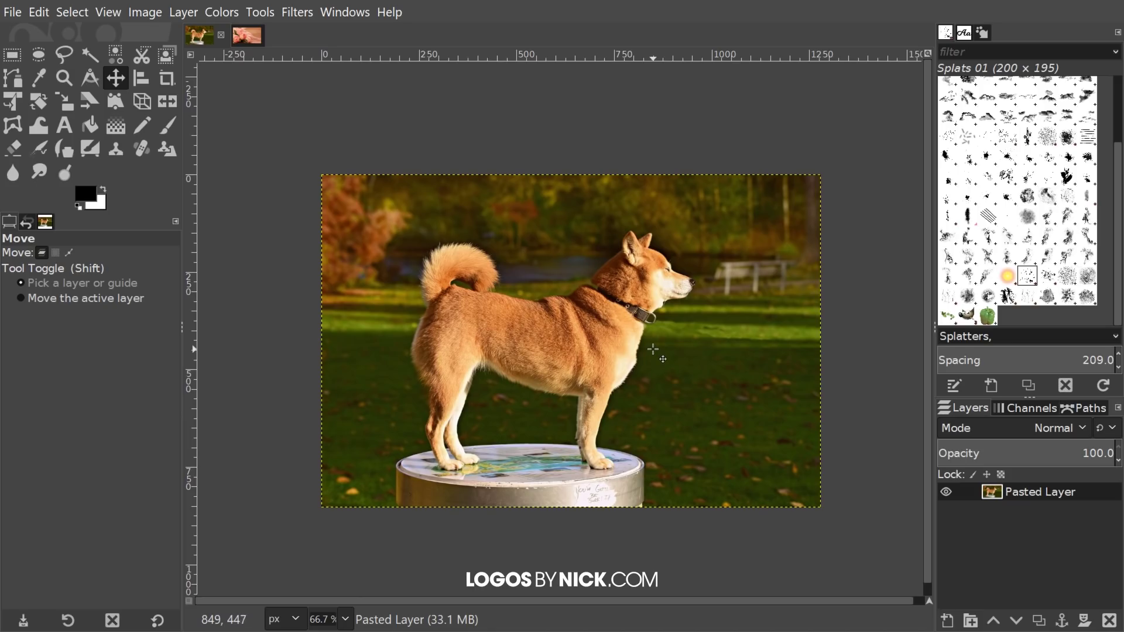
- Activate the Paths tool and add a transparent 1280 × 854 px layer named Outline above the dog photo
{"action": "scroll", "coordinate": [642, 392], "scroll_direction": "down", "scroll_amount": 1}
{"action": "scroll", "coordinate": [622, 381], "scroll_direction": "left", "scroll_amount": 1}
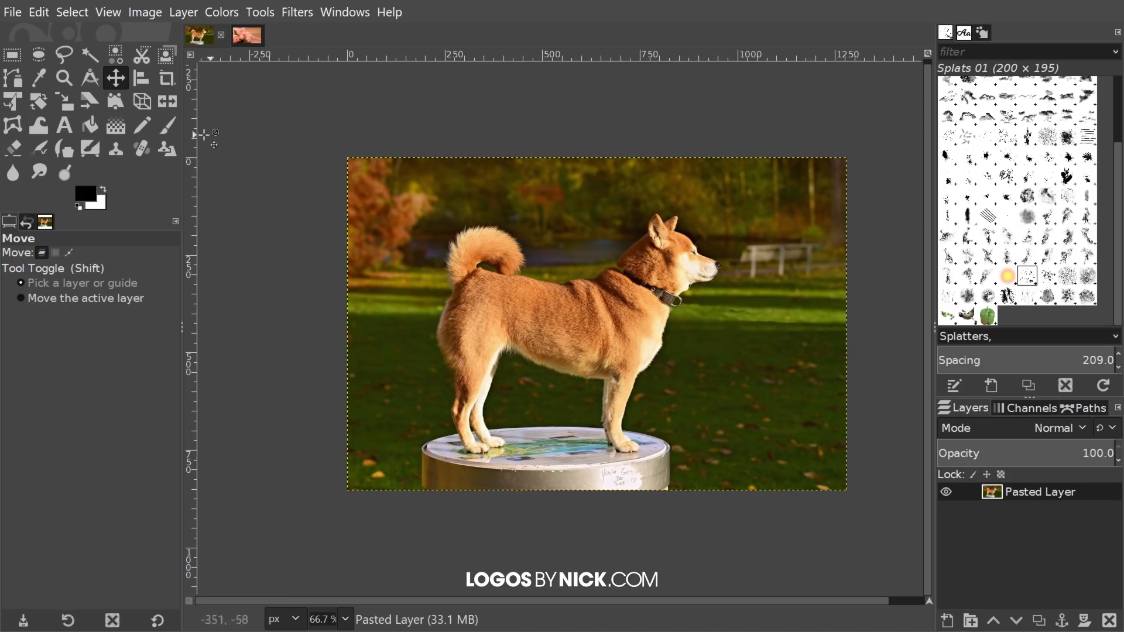
{"action": "left_click", "coordinate": [13, 78]}
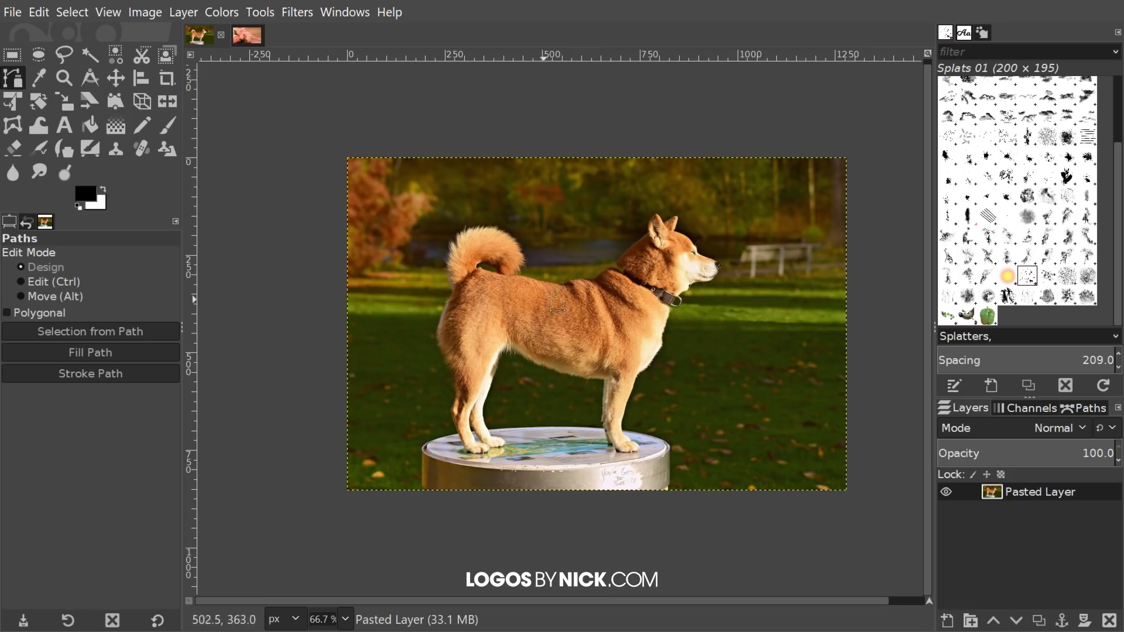
{"action": "scroll", "coordinate": [659, 249], "scroll_direction": "up", "scroll_amount": 1}
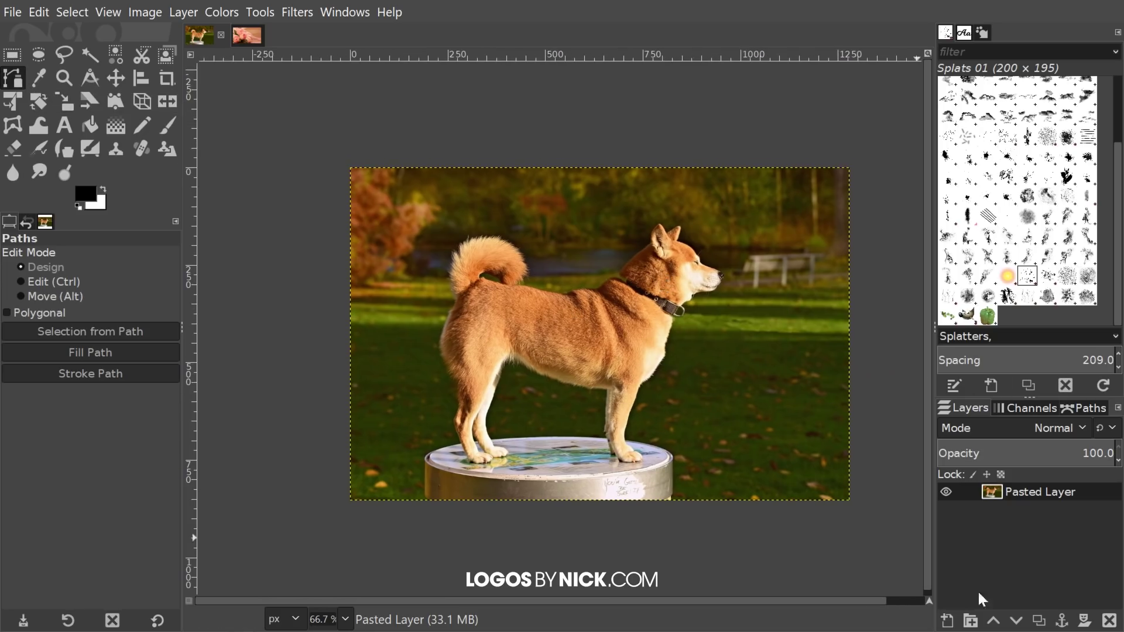
{"action": "left_click", "coordinate": [950, 624]}
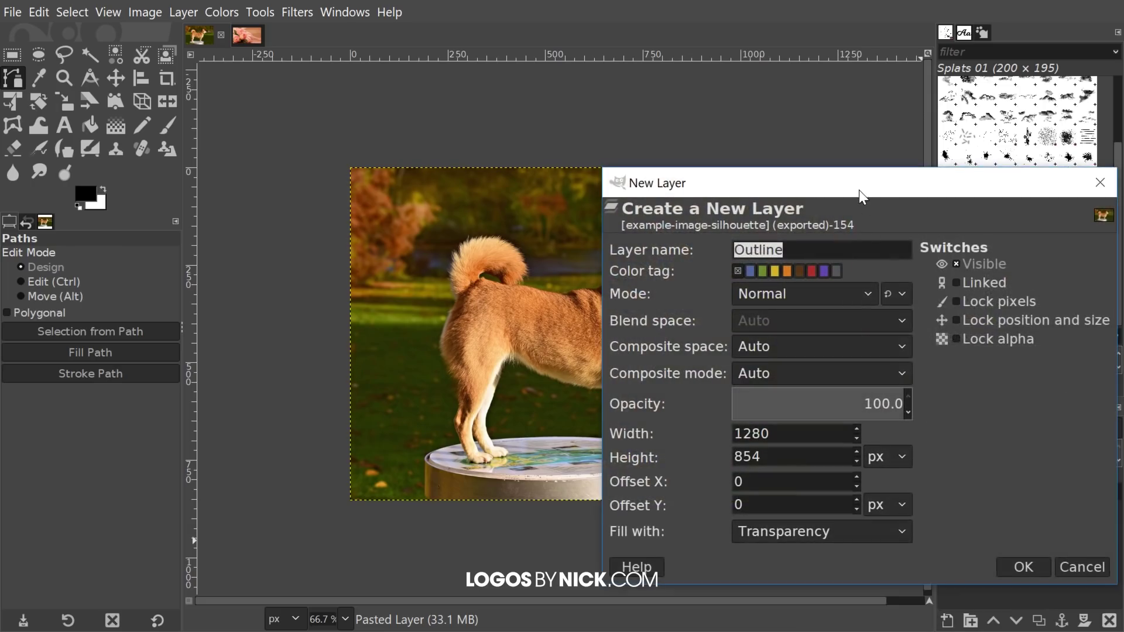
{"action": "left_click_drag", "start_coordinate": [862, 193], "coordinate": [693, 143]}
{"action": "left_click", "coordinate": [611, 199]}
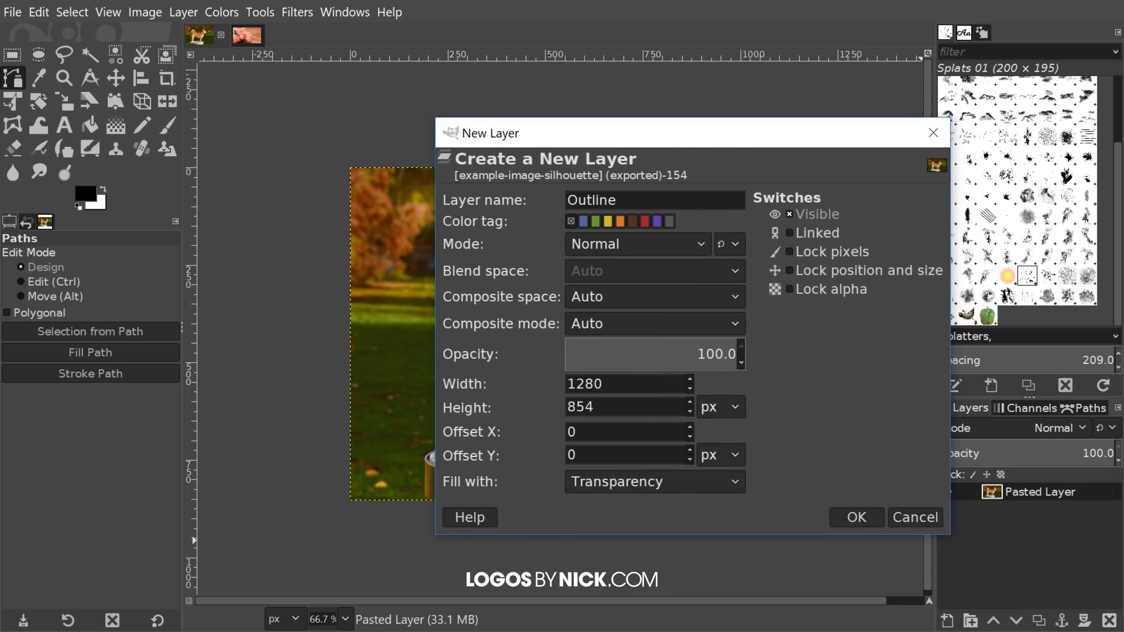
{"action": "left_click", "coordinate": [857, 518]}
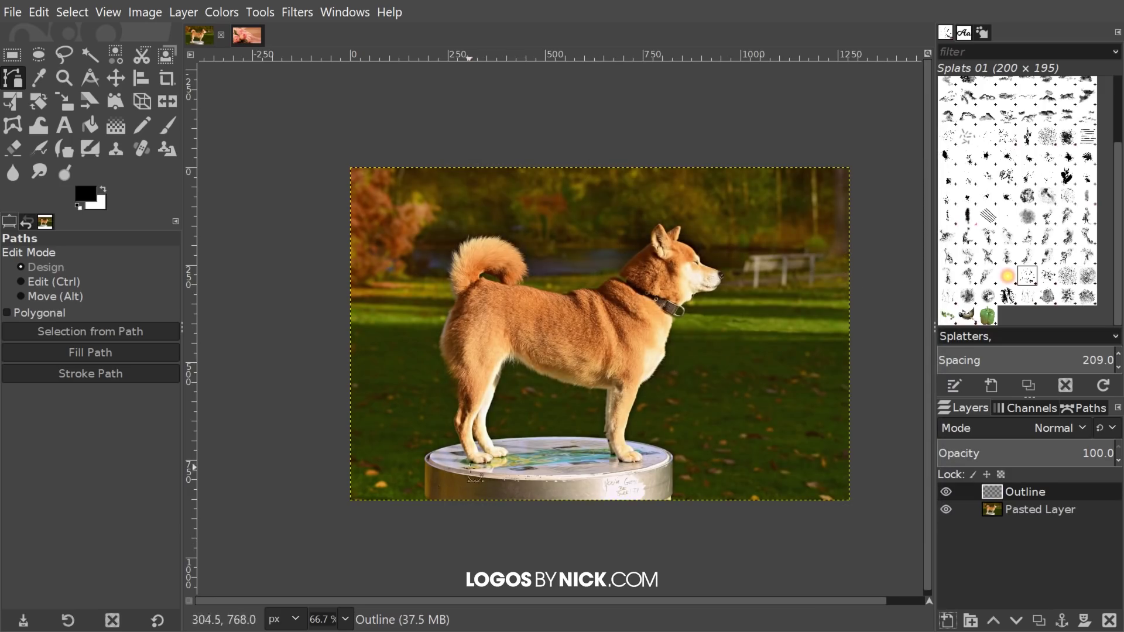
- Start a path between the hind paws and trace around the underside of the near hind paw to its heel
{"action": "scroll", "coordinate": [467, 466], "scroll_direction": "up", "scroll_amount": 5}
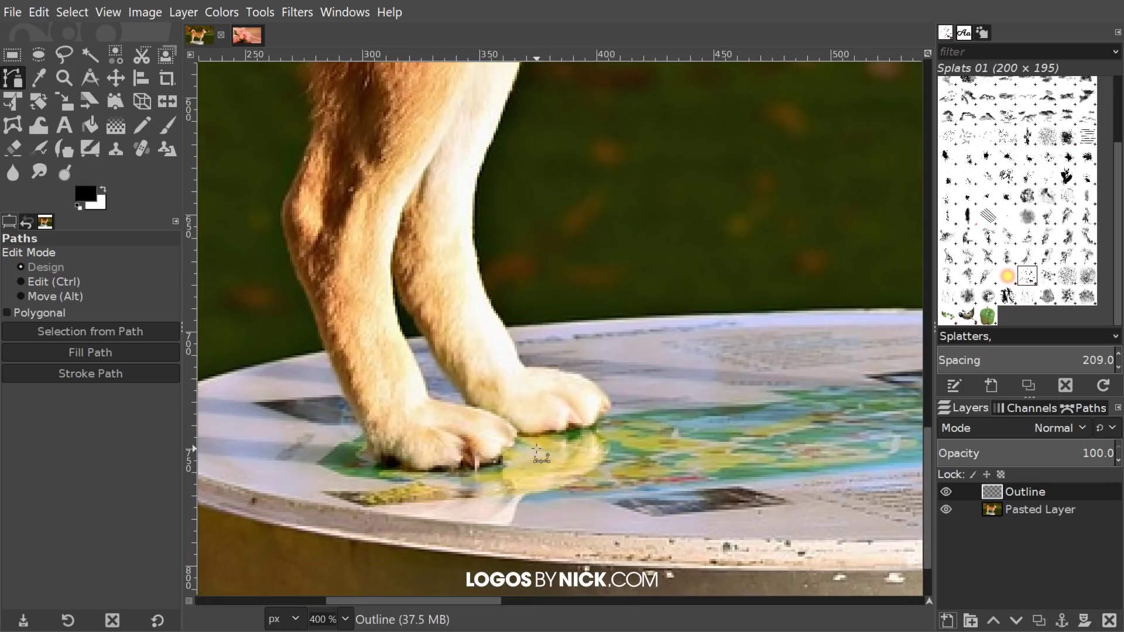
{"action": "left_click_drag", "start_coordinate": [434, 296], "coordinate": [561, 271]}
{"action": "left_click", "coordinate": [650, 411]}
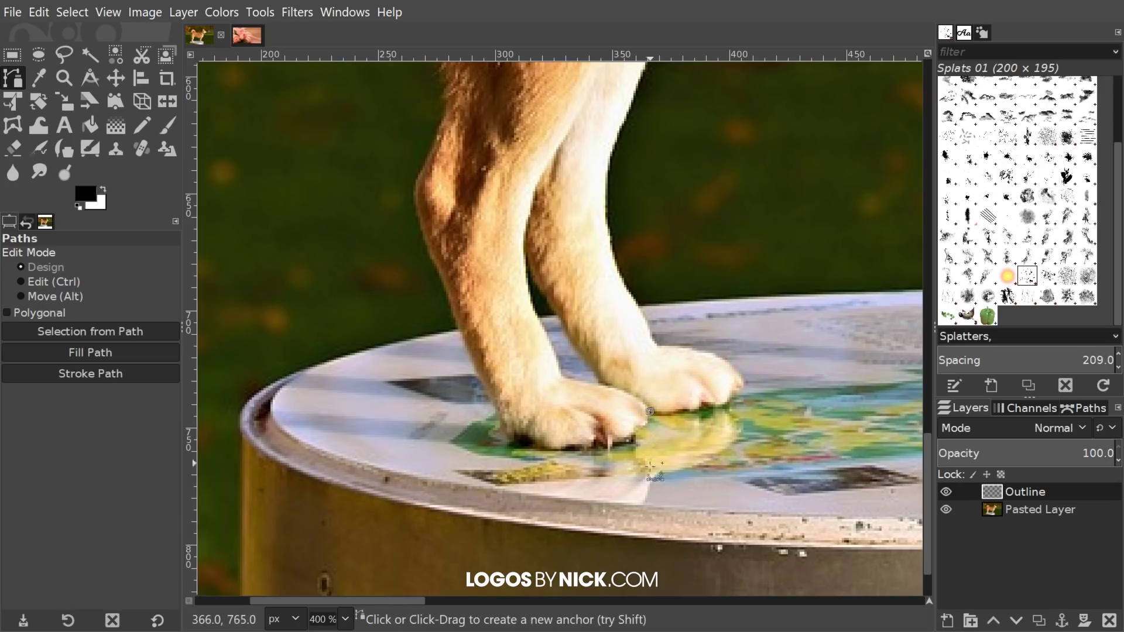
{"action": "left_click", "coordinate": [647, 421]}
{"action": "left_click", "coordinate": [641, 435]}
{"action": "left_click_drag", "start_coordinate": [631, 446], "coordinate": [605, 448]}
{"action": "left_click", "coordinate": [584, 454]}
{"action": "left_click", "coordinate": [550, 451]}
{"action": "left_click", "coordinate": [514, 449]}
- Continue the path up the rear edge of the near hind leg, past the hock to the upper leg
{"action": "left_click", "coordinate": [463, 329]}
{"action": "left_click", "coordinate": [437, 262]}
{"action": "left_click", "coordinate": [414, 226]}
{"action": "left_click", "coordinate": [404, 169]}
{"action": "scroll", "coordinate": [444, 188], "scroll_direction": "up", "scroll_amount": 5}
{"action": "key", "text": "ctrl+z"}
{"action": "left_click", "coordinate": [414, 363]}
{"action": "left_click", "coordinate": [435, 322]}
{"action": "left_click", "coordinate": [436, 264]}
{"action": "left_click", "coordinate": [430, 220]}
- Continue the path around the back of the thigh and up the dog's rump
{"action": "scroll", "coordinate": [427, 234], "scroll_direction": "up", "scroll_amount": 7}
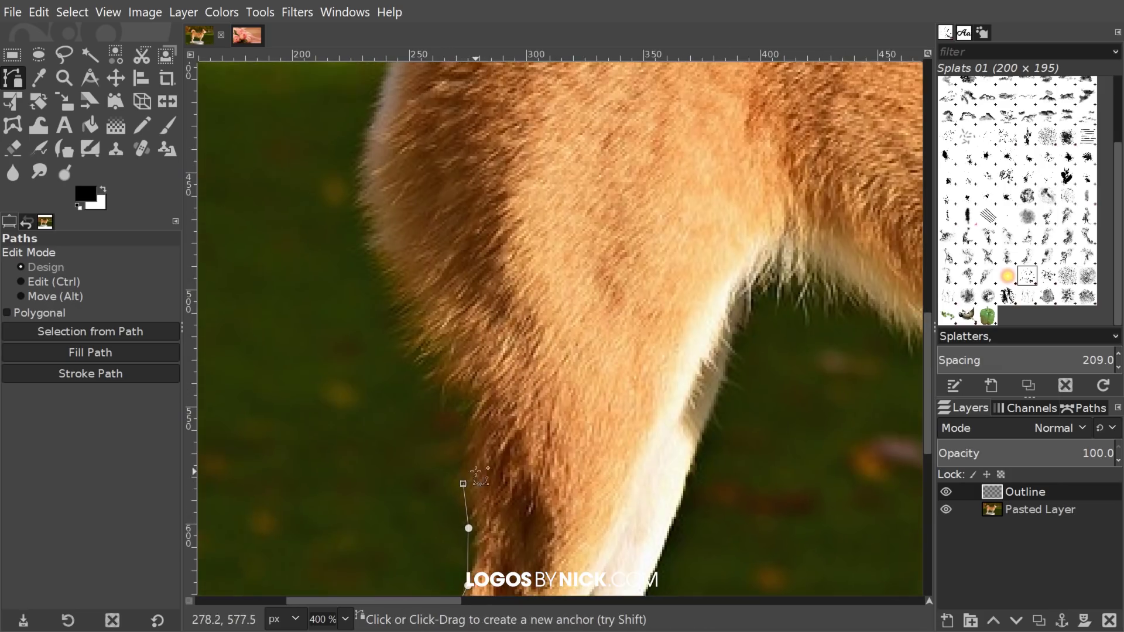
{"action": "left_click", "coordinate": [470, 390]}
{"action": "left_click", "coordinate": [422, 360]}
{"action": "left_click", "coordinate": [392, 292]}
{"action": "left_click", "coordinate": [359, 244]}
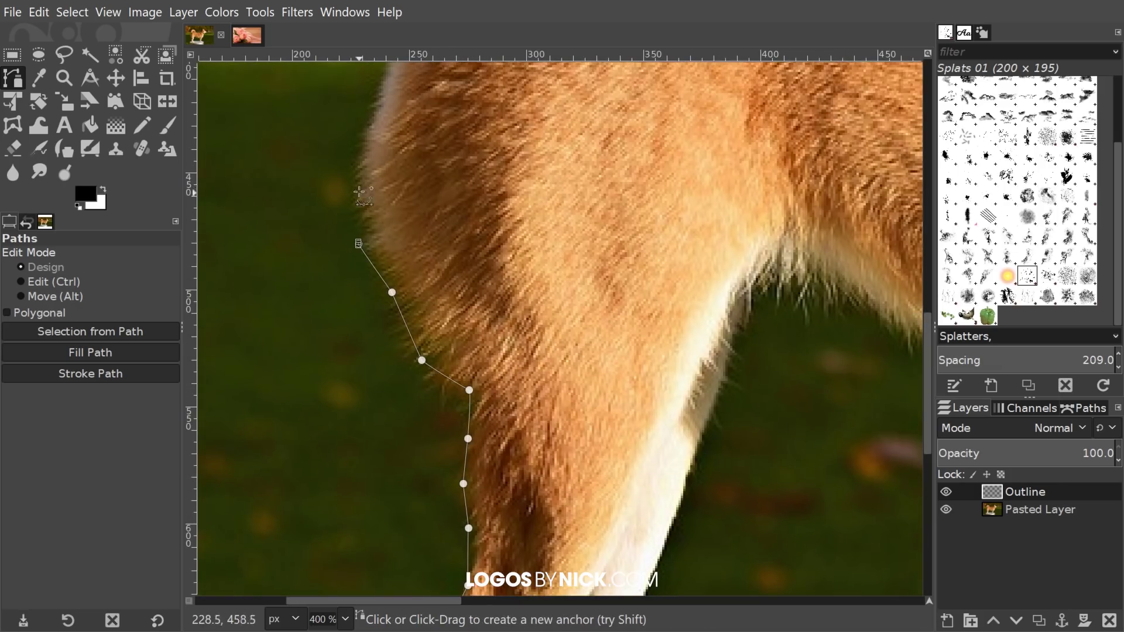
{"action": "scroll", "coordinate": [374, 406], "scroll_direction": "up", "scroll_amount": 8}
{"action": "left_click", "coordinate": [359, 437]}
{"action": "left_click", "coordinate": [395, 340]}
{"action": "left_click", "coordinate": [428, 259]}
{"action": "left_click", "coordinate": [449, 214]}
- Continue the path past the tail base and up the rear edge of the curled tail
{"action": "scroll", "coordinate": [429, 332], "scroll_direction": "up", "scroll_amount": 7}
{"action": "left_click", "coordinate": [424, 386]}
{"action": "left_click", "coordinate": [408, 320]}
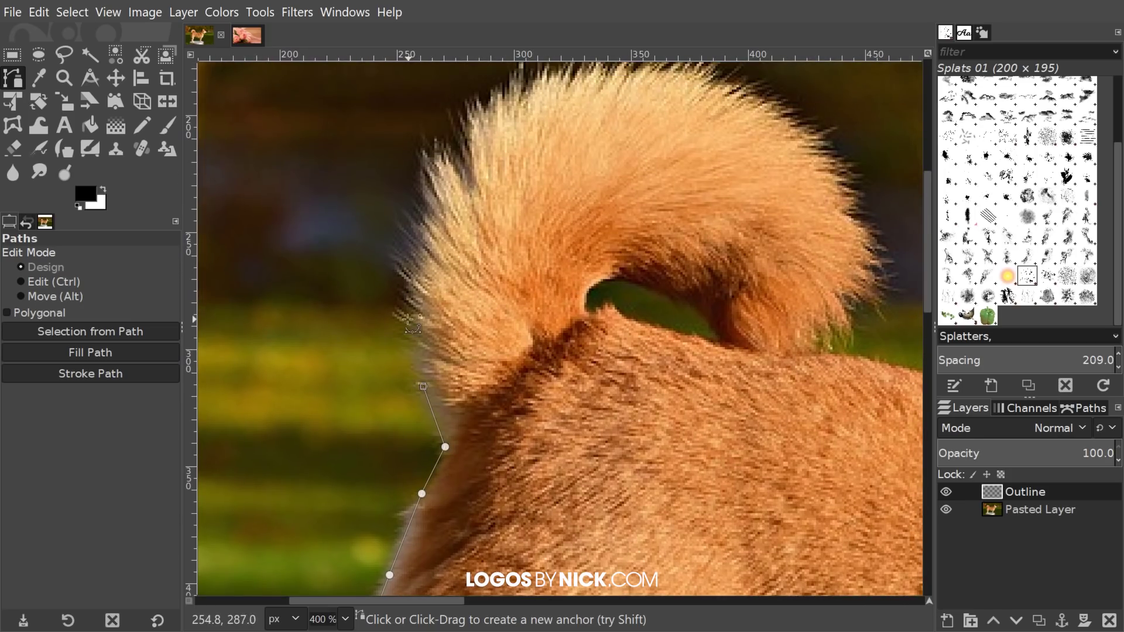
{"action": "left_click", "coordinate": [418, 212]}
{"action": "left_click", "coordinate": [440, 150]}
- Trace the path over the top of the curled tail and onto its front side
{"action": "scroll", "coordinate": [474, 275], "scroll_direction": "up", "scroll_amount": 5}
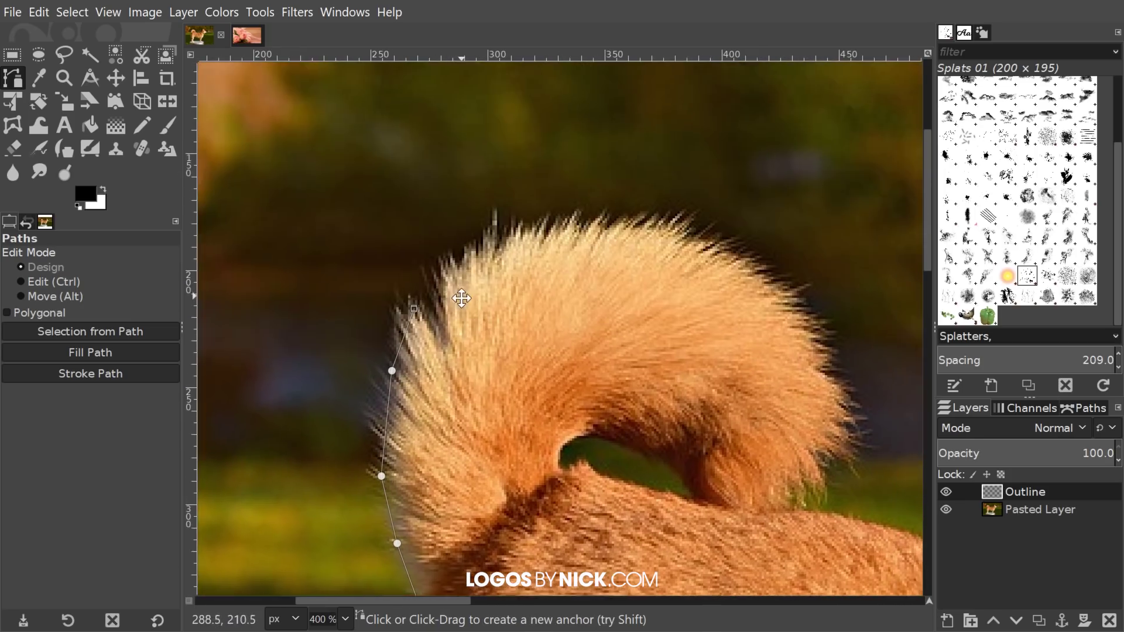
{"action": "left_click", "coordinate": [474, 261]}
{"action": "left_click", "coordinate": [517, 242]}
{"action": "left_click", "coordinate": [594, 233]}
{"action": "left_click", "coordinate": [667, 236]}
{"action": "left_click", "coordinate": [755, 274]}
{"action": "left_click", "coordinate": [830, 354]}
- Continue the path around the tail's tip and onto the beginning of the dog's back
{"action": "scroll", "coordinate": [819, 494], "scroll_direction": "down", "scroll_amount": 8}
{"action": "scroll", "coordinate": [585, 208], "scroll_direction": "right", "scroll_amount": 6}
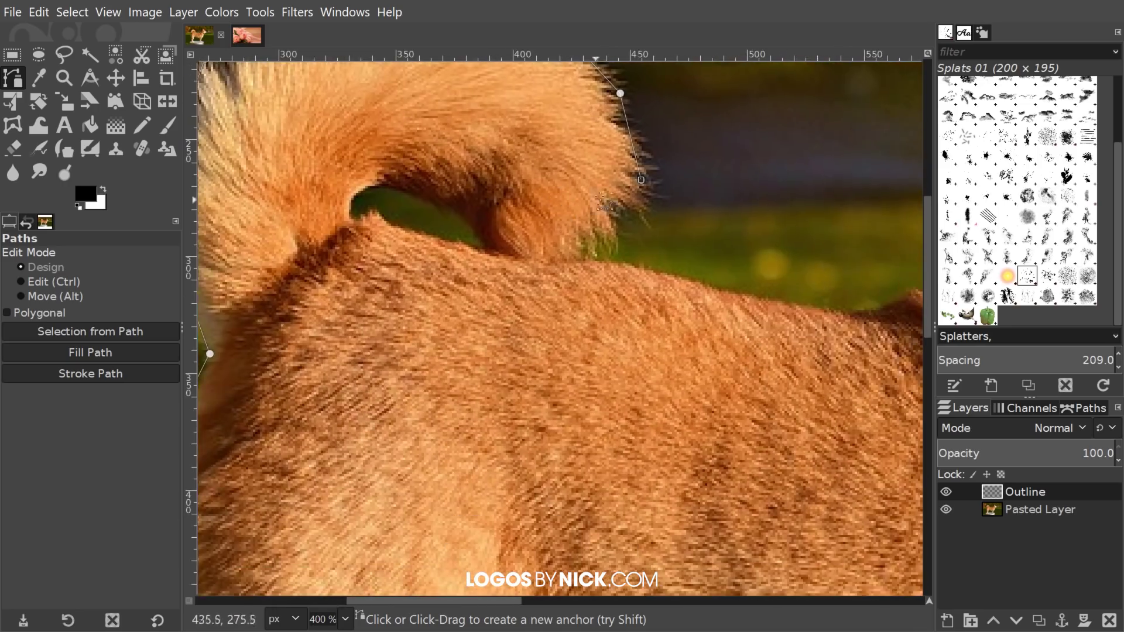
{"action": "left_click", "coordinate": [582, 247]}
{"action": "left_click", "coordinate": [632, 268]}
{"action": "left_click", "coordinate": [712, 289]}
- Trace the path along the dog's back to the rise of the shoulders
{"action": "scroll", "coordinate": [570, 326], "scroll_direction": "right", "scroll_amount": 8}
{"action": "left_click", "coordinate": [540, 314]}
{"action": "left_click", "coordinate": [589, 324]}
{"action": "left_click", "coordinate": [632, 308]}
{"action": "left_click", "coordinate": [683, 295]}
{"action": "left_click", "coordinate": [743, 287]}
{"action": "left_click", "coordinate": [800, 292]}
{"action": "left_click", "coordinate": [840, 261]}
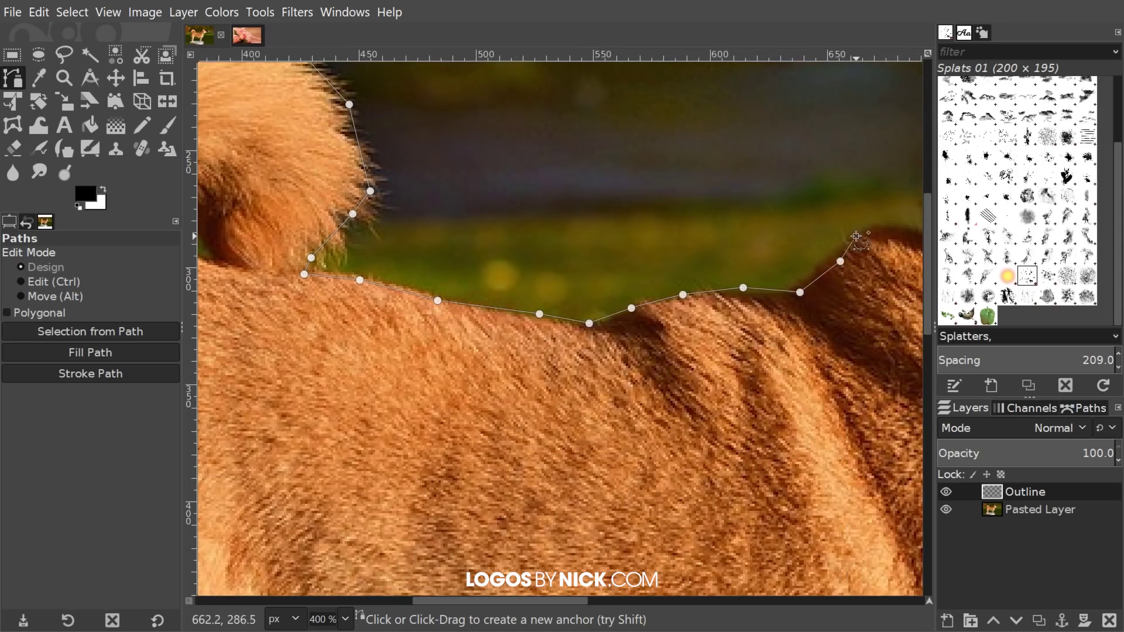
- Continue the path over the shoulders and up the back of the neck
{"action": "left_click_drag", "start_coordinate": [856, 238], "coordinate": [396, 281]}
{"action": "left_click", "coordinate": [397, 276]}
{"action": "left_click", "coordinate": [420, 269]}
{"action": "left_click", "coordinate": [457, 267]}
{"action": "left_click", "coordinate": [485, 232]}
{"action": "left_click", "coordinate": [507, 190]}
{"action": "left_click", "coordinate": [538, 140]}
{"action": "left_click", "coordinate": [599, 94]}
- Trace the path up the back of the head and around the ears
{"action": "scroll", "coordinate": [586, 211], "scroll_direction": "up", "scroll_amount": 6}
{"action": "scroll", "coordinate": [585, 211], "scroll_direction": "right", "scroll_amount": 2}
{"action": "left_click", "coordinate": [575, 255]}
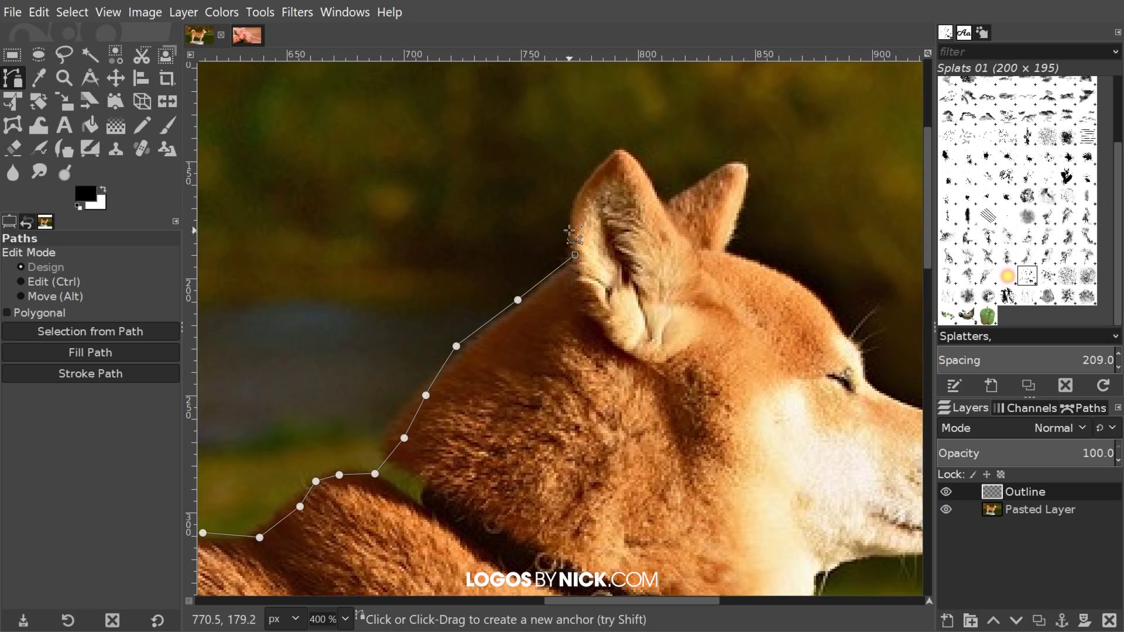
{"action": "scroll", "coordinate": [571, 237], "scroll_direction": "right", "scroll_amount": 1}
{"action": "left_click", "coordinate": [583, 170]}
{"action": "left_click", "coordinate": [691, 264]}
- Continue the path down the forehead, around the snout and nose, and back along the lower jaw
{"action": "scroll", "coordinate": [586, 235], "scroll_direction": "down", "scroll_amount": 4}
{"action": "scroll", "coordinate": [586, 234], "scroll_direction": "right", "scroll_amount": 5}
{"action": "left_click", "coordinate": [644, 226]}
{"action": "left_click", "coordinate": [562, 321]}
{"action": "left_click", "coordinate": [489, 322]}
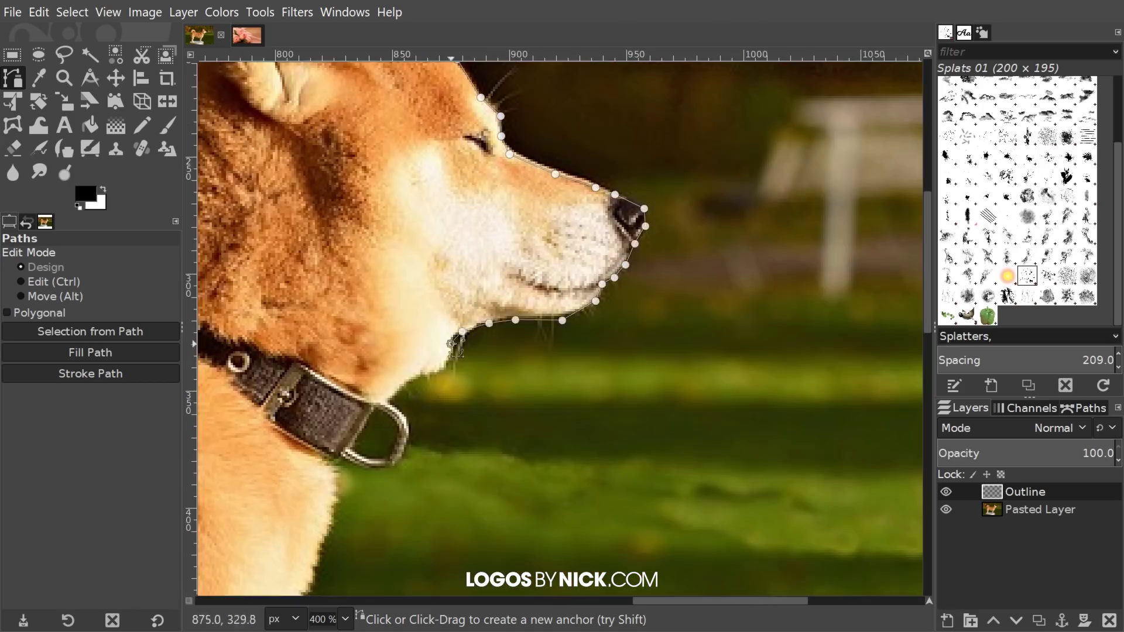
- Trace the chest, front legs, belly and inner edge of the far hind leg down to its paw
{"action": "scroll", "coordinate": [467, 337], "scroll_direction": "down", "scroll_amount": 15}
{"action": "scroll", "coordinate": [466, 337], "scroll_direction": "left", "scroll_amount": 10}
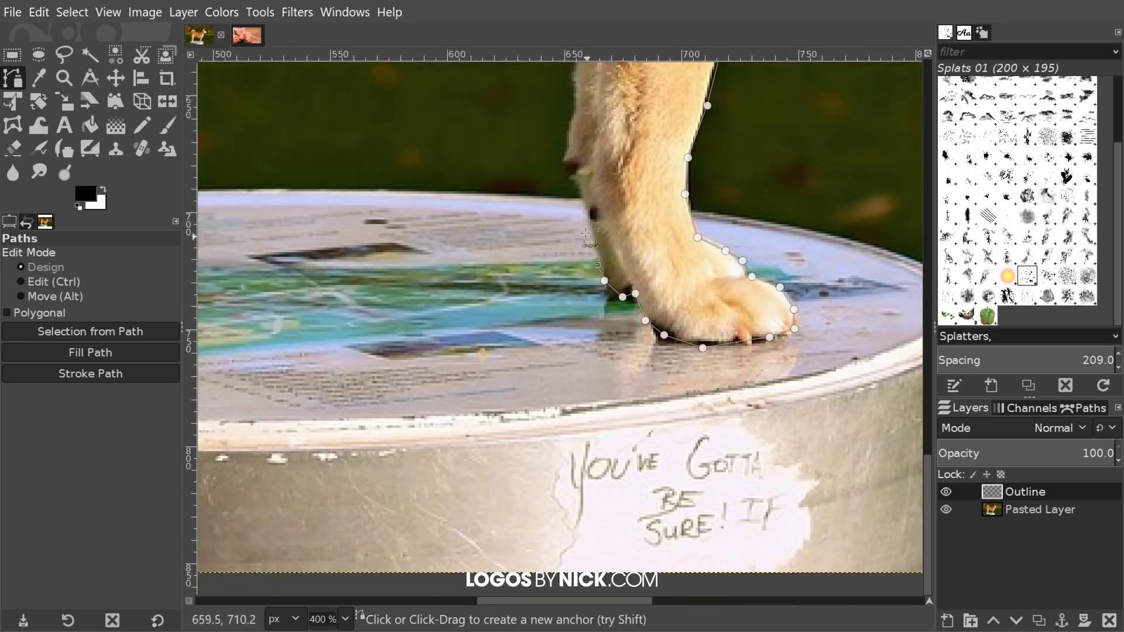
{"action": "scroll", "coordinate": [599, 266], "scroll_direction": "up", "scroll_amount": 10}
{"action": "scroll", "coordinate": [762, 363], "scroll_direction": "left", "scroll_amount": 8}
{"action": "scroll", "coordinate": [673, 404], "scroll_direction": "down", "scroll_amount": 6}
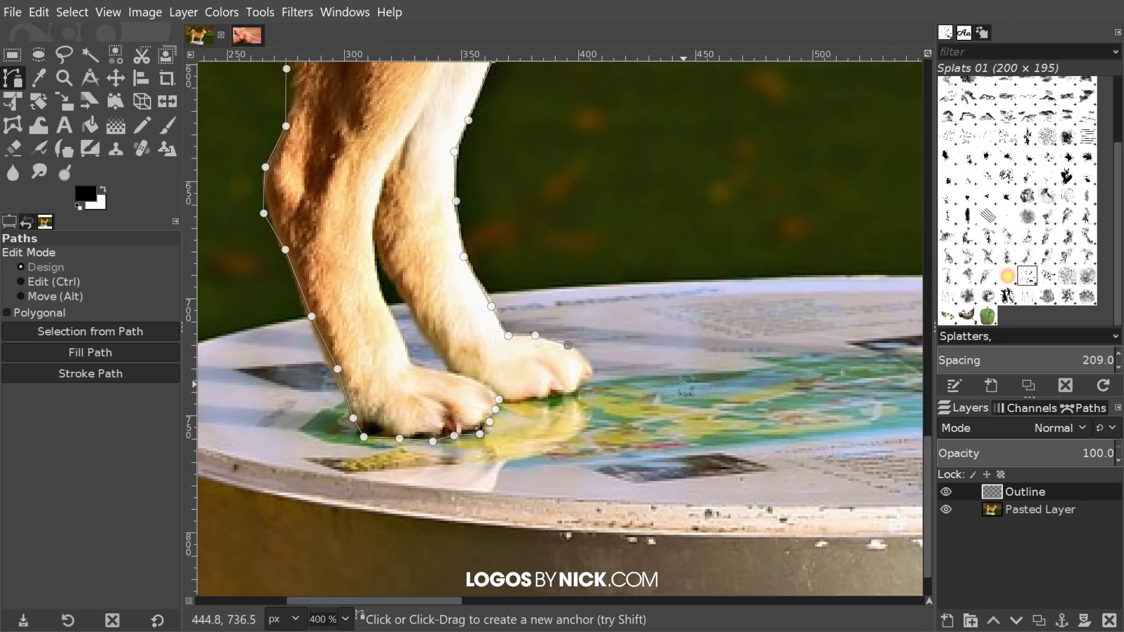
- Trace around the far hind paw and close the path at its starting anchor
{"action": "left_click", "coordinate": [734, 302]}
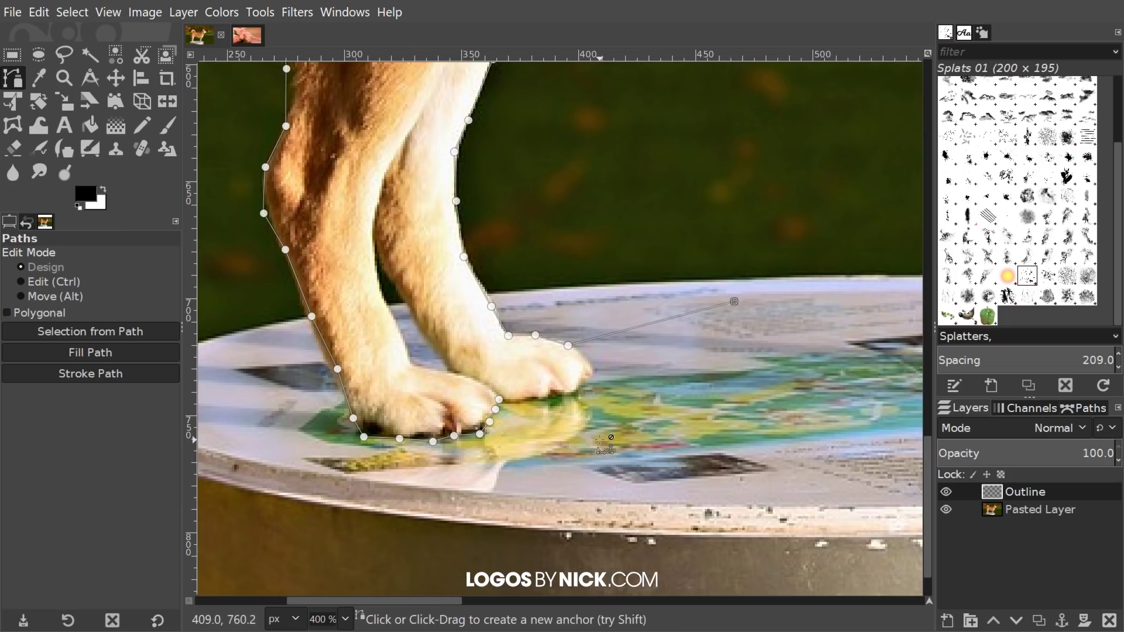
{"action": "scroll", "coordinate": [604, 445], "scroll_direction": "down", "scroll_amount": 1}
{"action": "scroll", "coordinate": [699, 316], "scroll_direction": "up", "scroll_amount": 2}
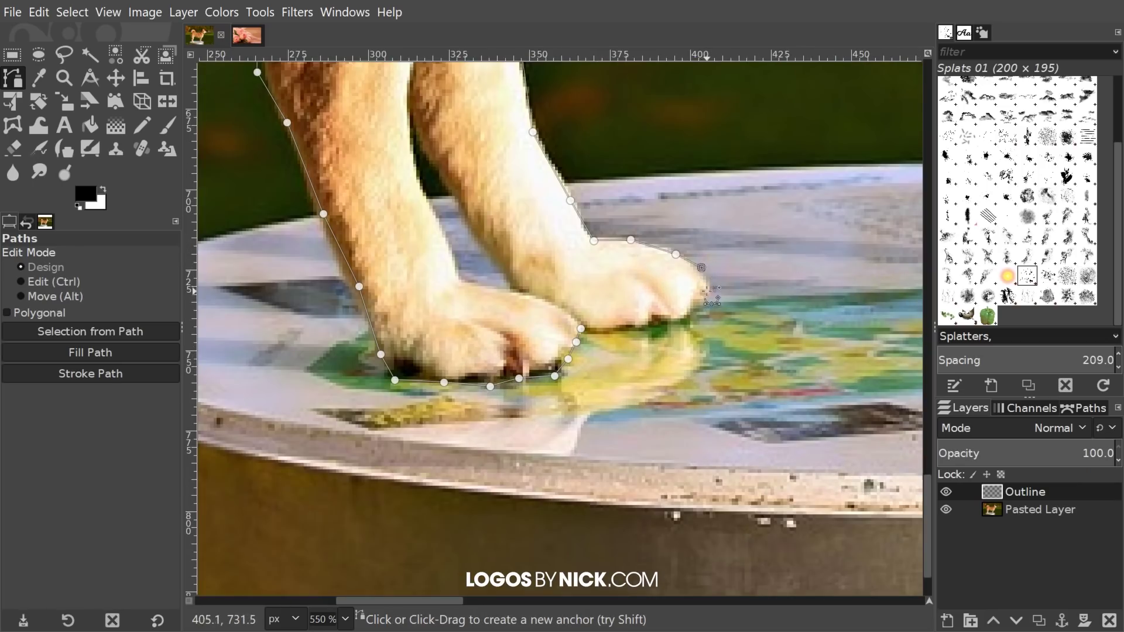
{"action": "left_click", "coordinate": [686, 320]}
{"action": "left_click", "coordinate": [648, 333]}
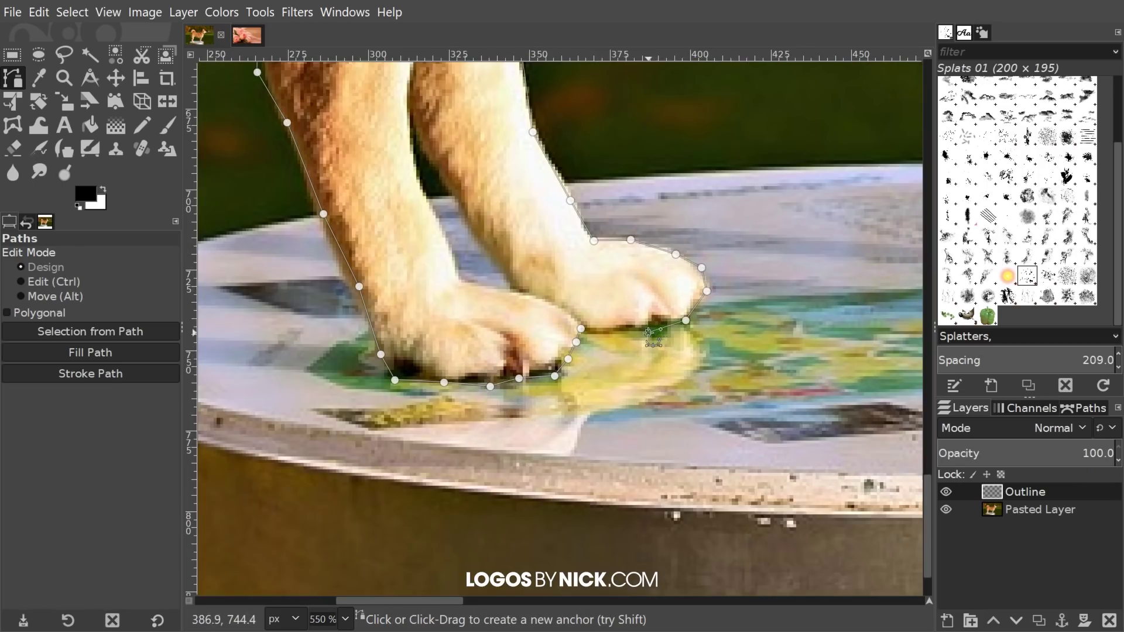
{"action": "left_click", "coordinate": [603, 332]}
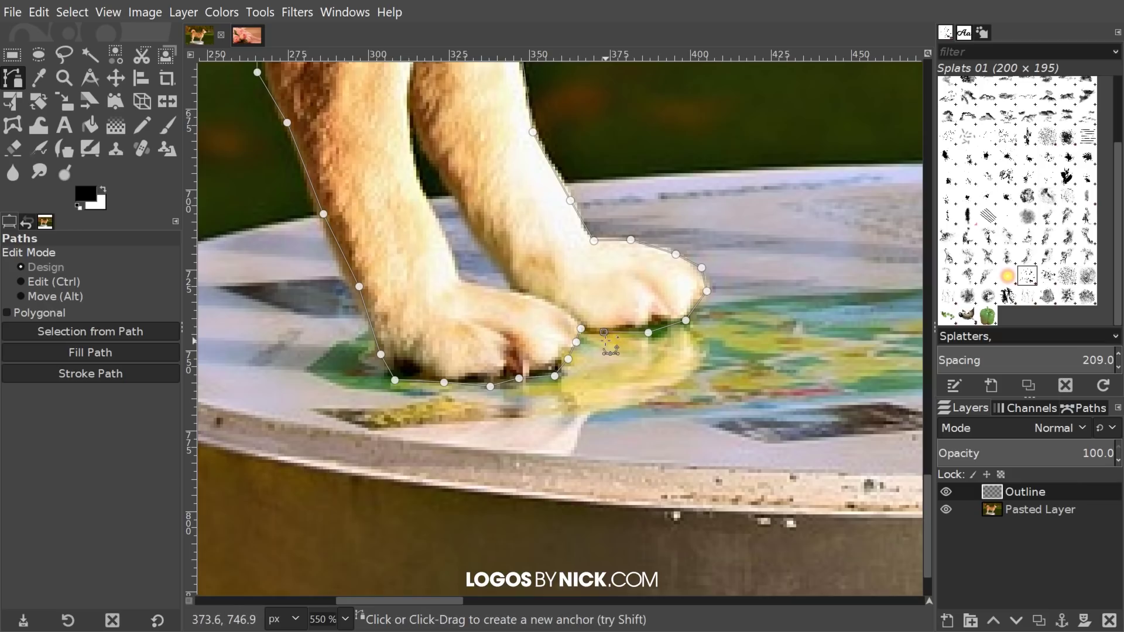
{"action": "key", "text": "ctrl"}
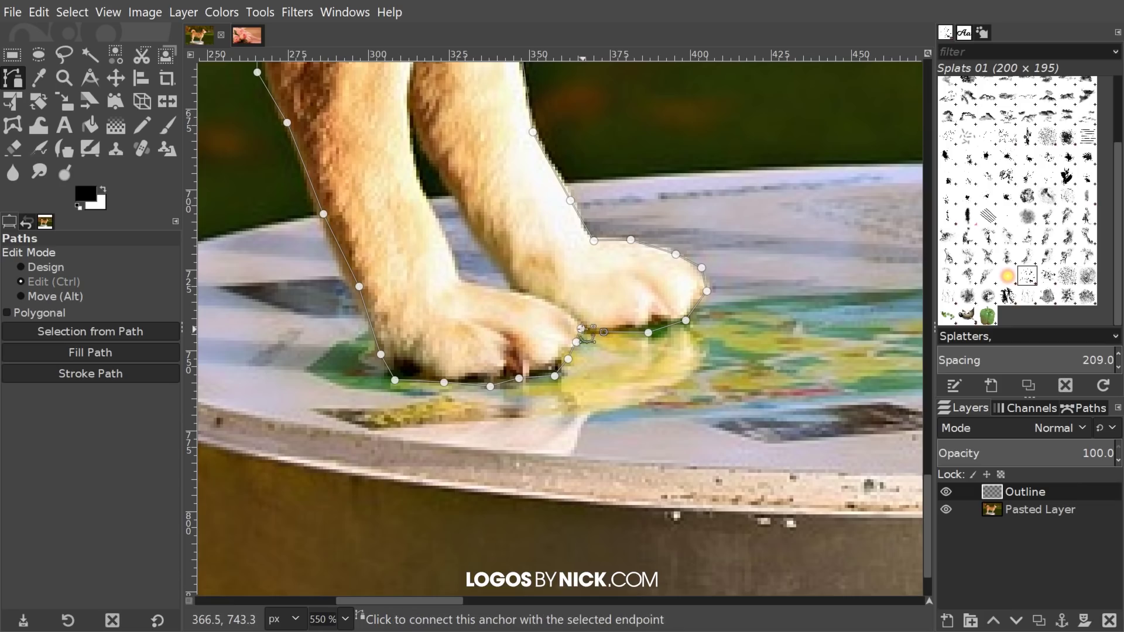
{"action": "left_click", "coordinate": [580, 329], "text": "ctrl"}
- Convert the dog path to a selection and fill it with the black foreground color on the Outline layer
{"action": "scroll", "coordinate": [639, 323], "scroll_direction": "up", "scroll_amount": 1}
{"action": "scroll", "coordinate": [639, 322], "scroll_direction": "down", "scroll_amount": 5}
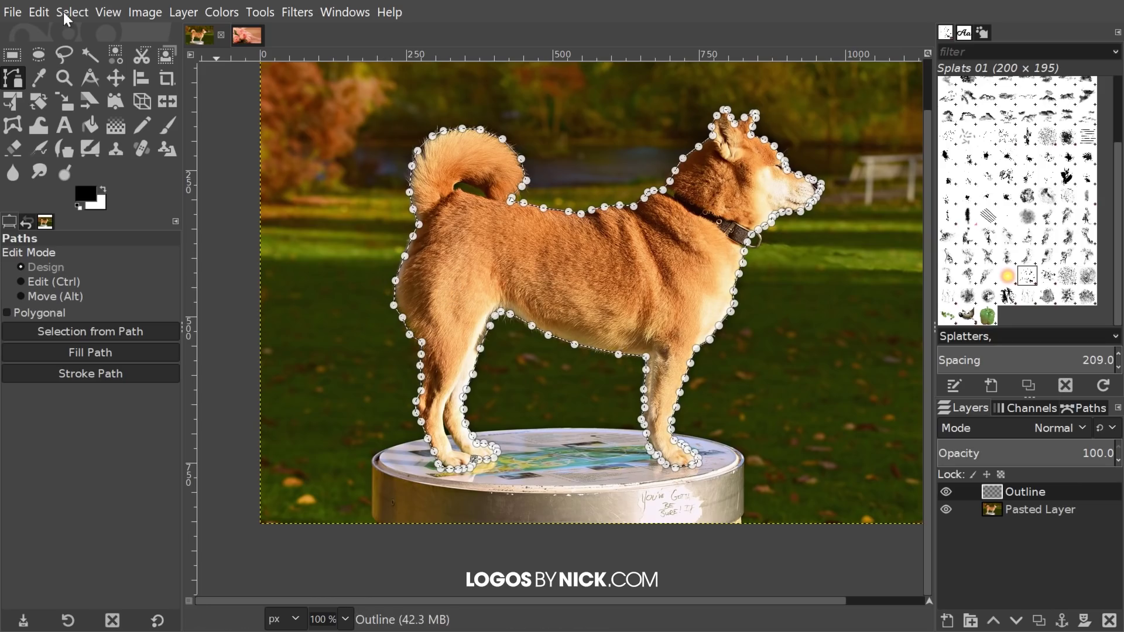
{"action": "left_click", "coordinate": [36, 13]}
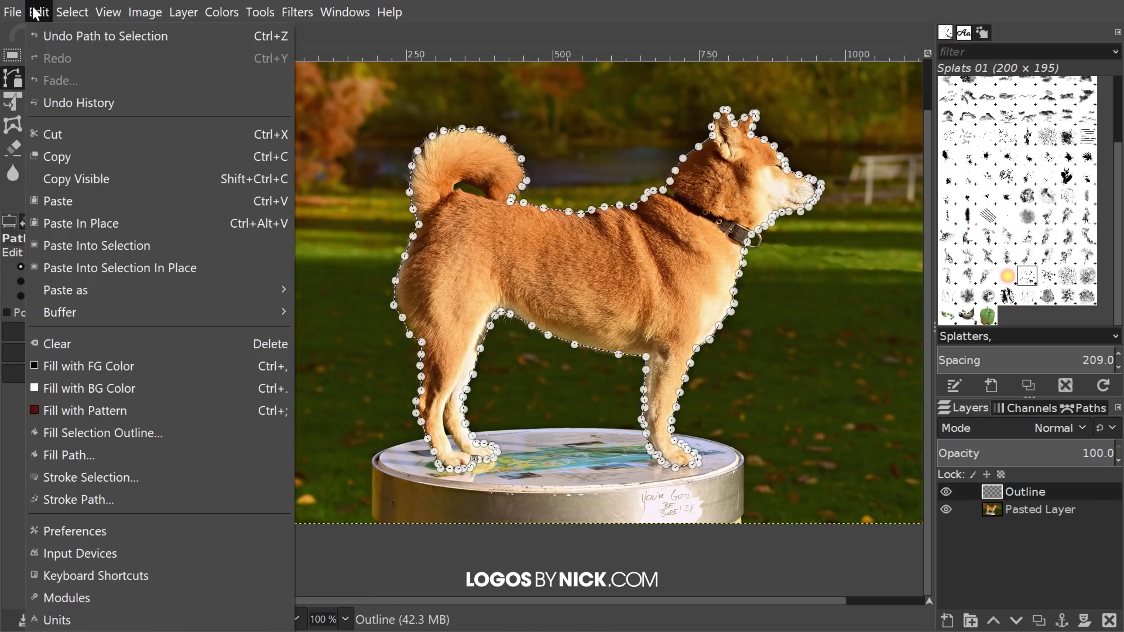
{"action": "left_click", "coordinate": [91, 364]}
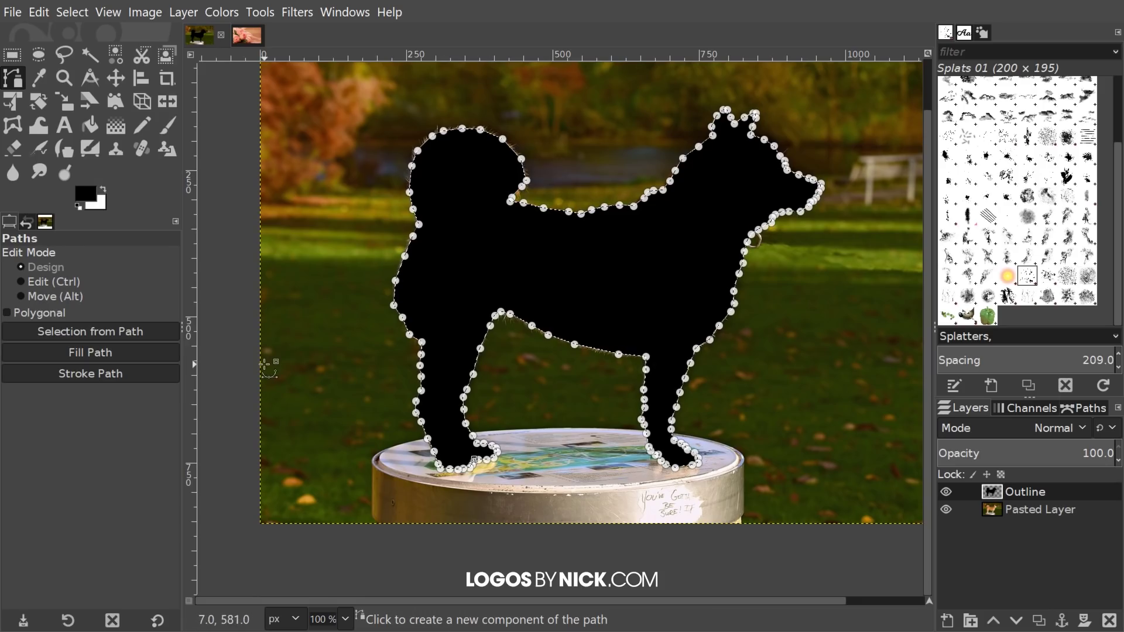
- Clear the selection and switch to the Move tool to hide the path
{"action": "left_click", "coordinate": [72, 12]}
{"action": "left_click", "coordinate": [82, 55]}
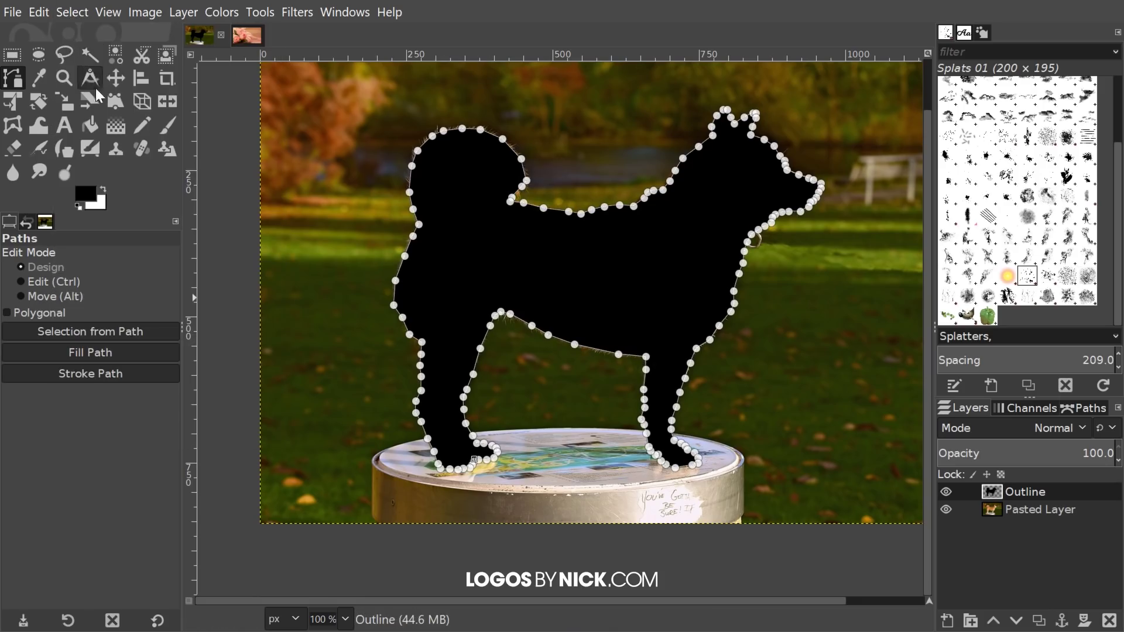
{"action": "left_click", "coordinate": [113, 76]}
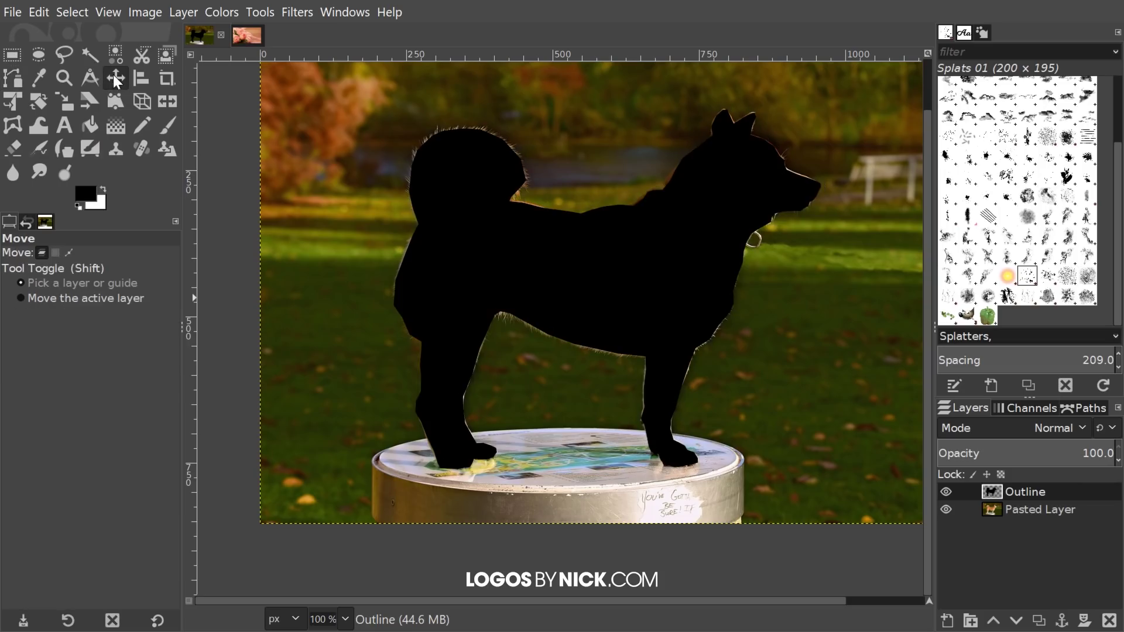
- Reactivate the Paths tool and lower the Outline layer's opacity to 94.4
{"action": "left_click", "coordinate": [13, 77]}
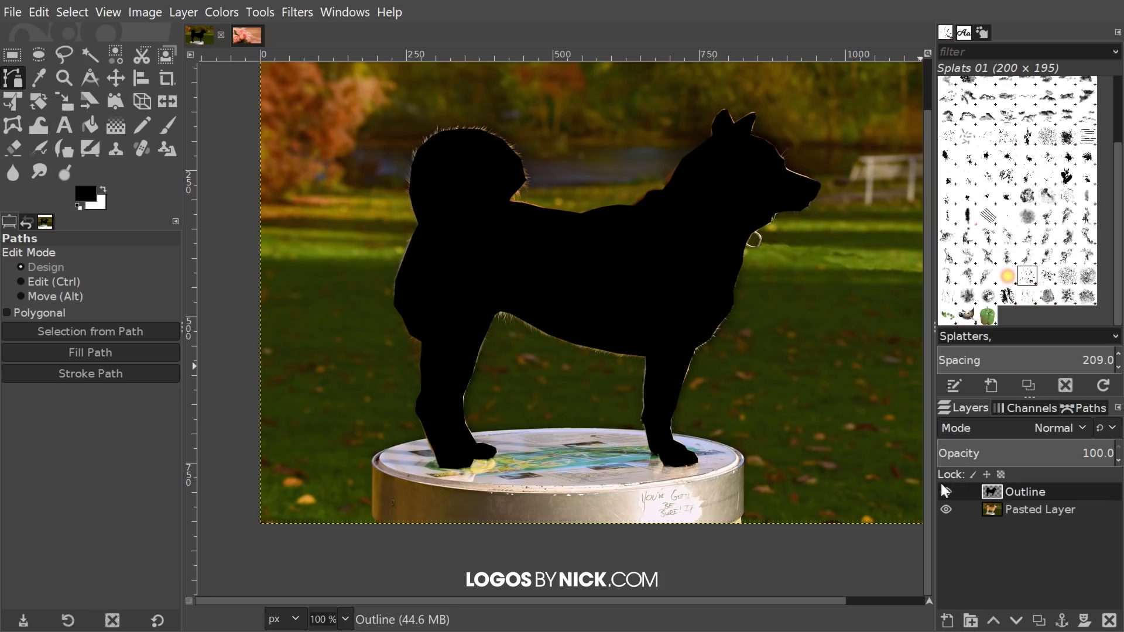
{"action": "mouse_move", "coordinate": [1077, 454]}
{"action": "left_mouse_down"}
{"action": "mouse_move", "coordinate": [945, 453]}
{"action": "mouse_move", "coordinate": [1119, 459]}
{"action": "mouse_move", "coordinate": [1091, 456]}
{"action": "left_mouse_up"}
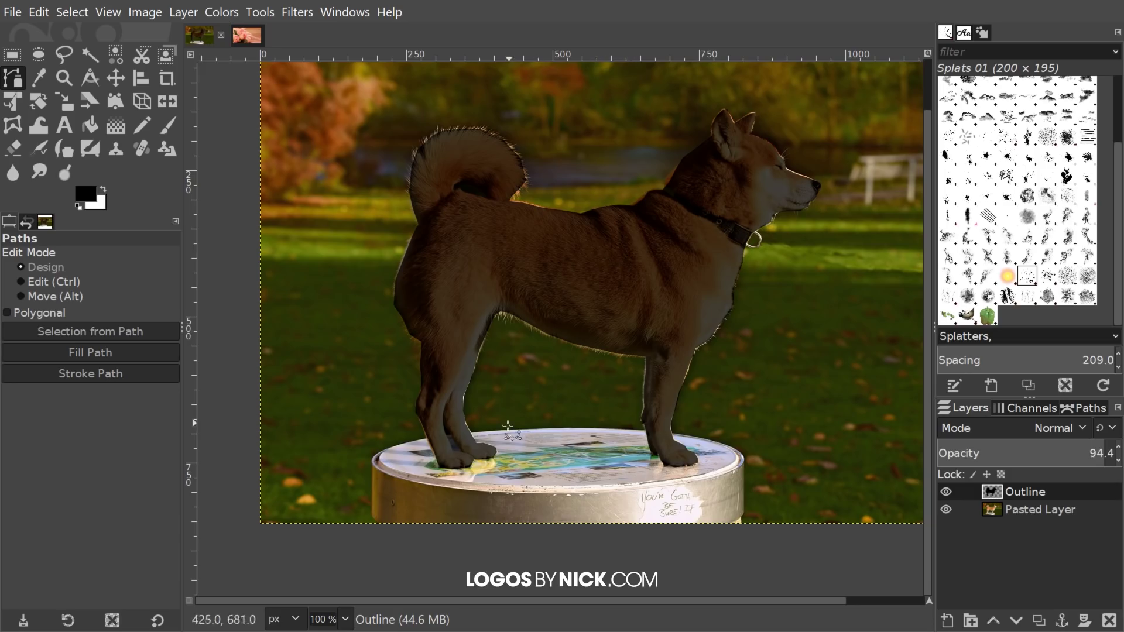
- Trace the gap between the dog's hind legs with the Paths tool and close the path at its starting anchor
{"action": "scroll", "coordinate": [462, 463], "scroll_direction": "up", "scroll_amount": 3, "text": "ctrl"}
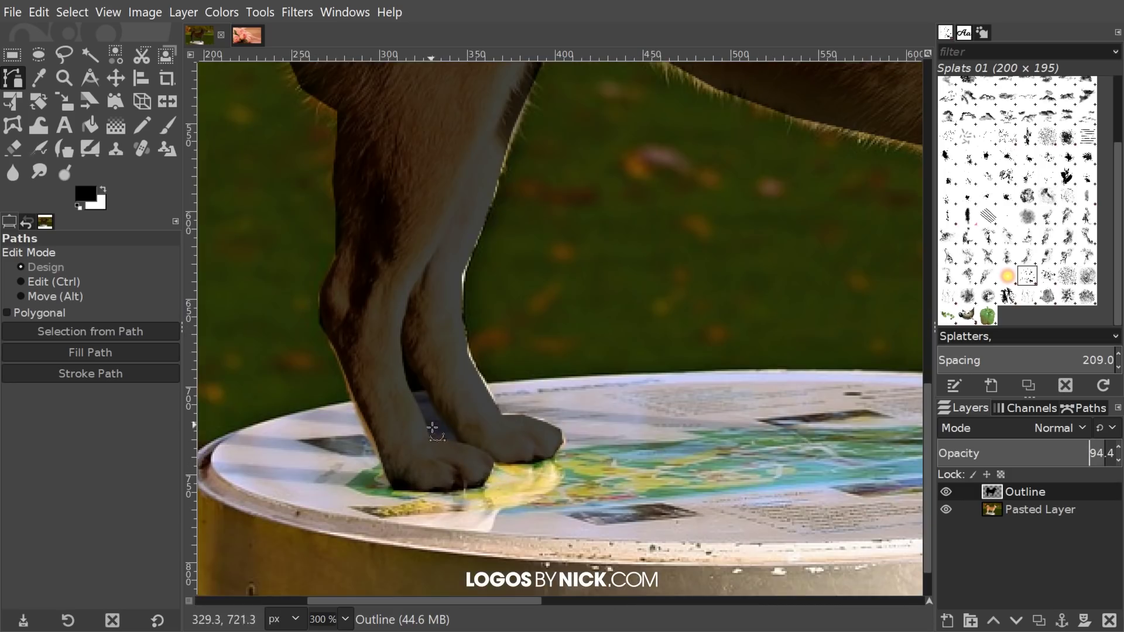
{"action": "scroll", "coordinate": [440, 316], "scroll_direction": "up", "scroll_amount": 3}
{"action": "scroll", "coordinate": [422, 363], "scroll_direction": "down", "scroll_amount": 3}
{"action": "scroll", "coordinate": [334, 283], "scroll_direction": "up", "scroll_amount": 2, "text": "ctrl"}
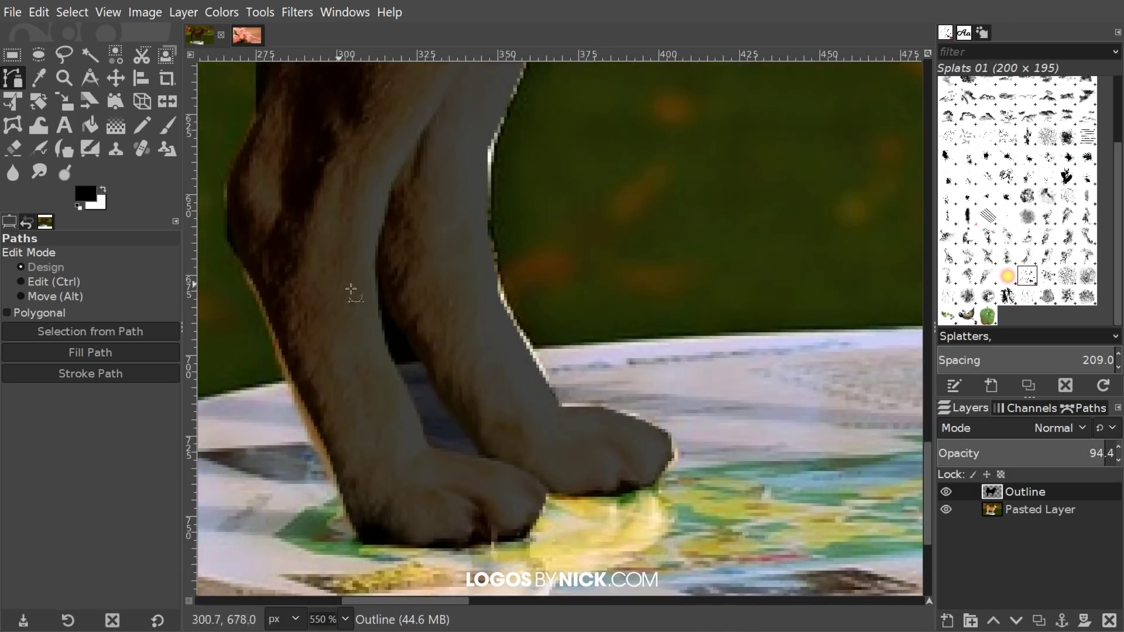
{"action": "left_click_drag", "start_coordinate": [441, 170], "coordinate": [442, 207]}
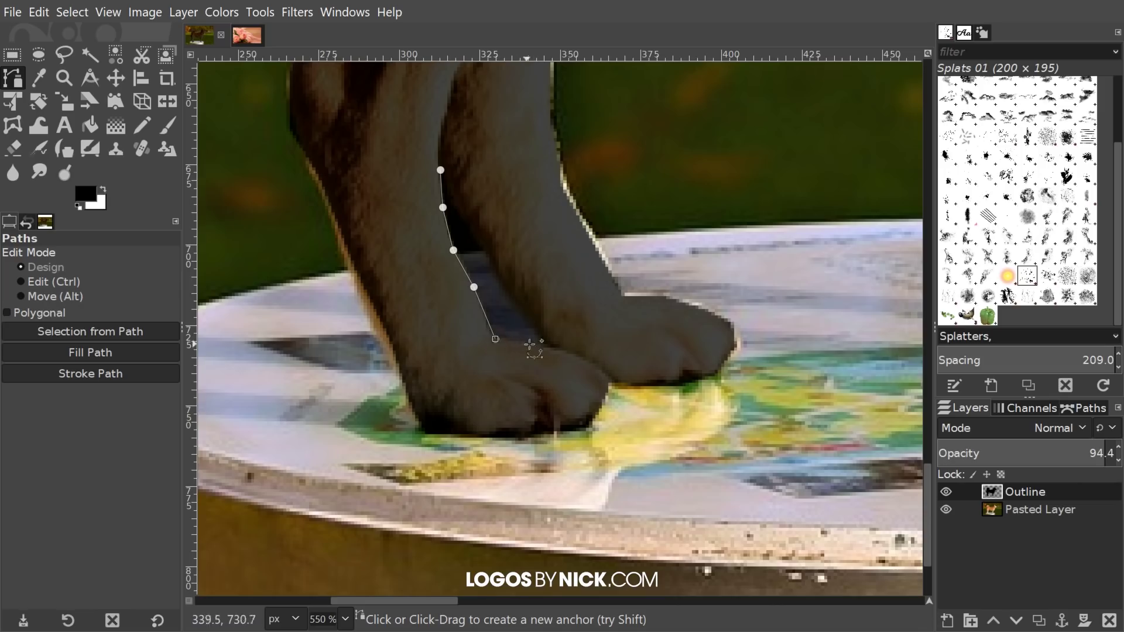
{"action": "left_click", "coordinate": [550, 350]}
{"action": "left_click", "coordinate": [522, 321]}
{"action": "left_click", "coordinate": [478, 258]}
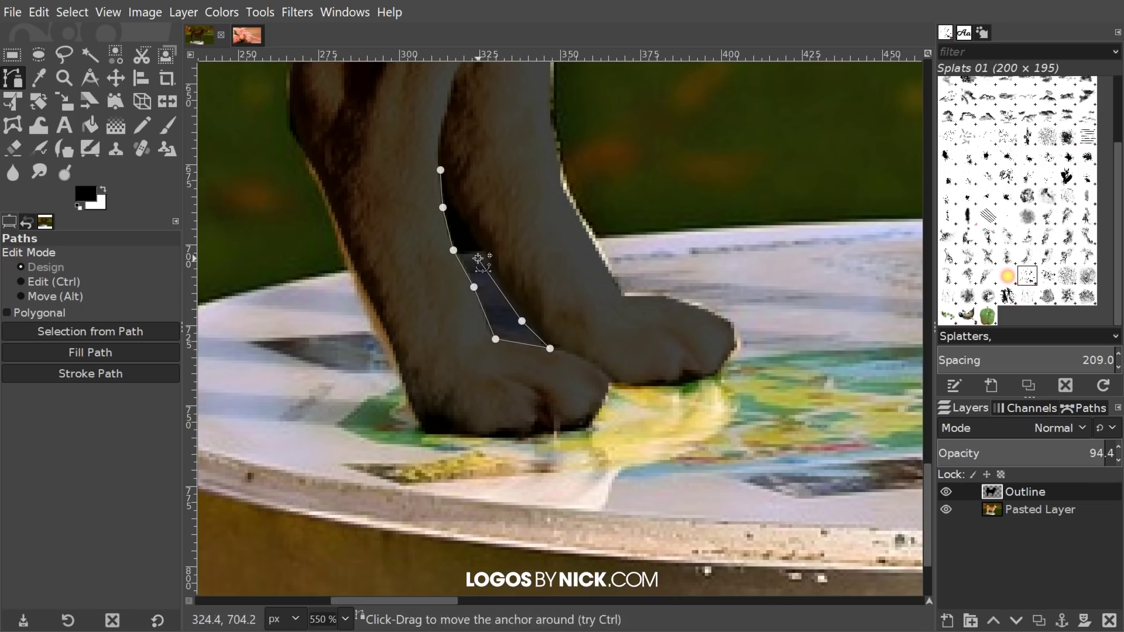
{"action": "left_click_drag", "start_coordinate": [478, 258], "coordinate": [492, 262]}
{"action": "left_click", "coordinate": [479, 233]}
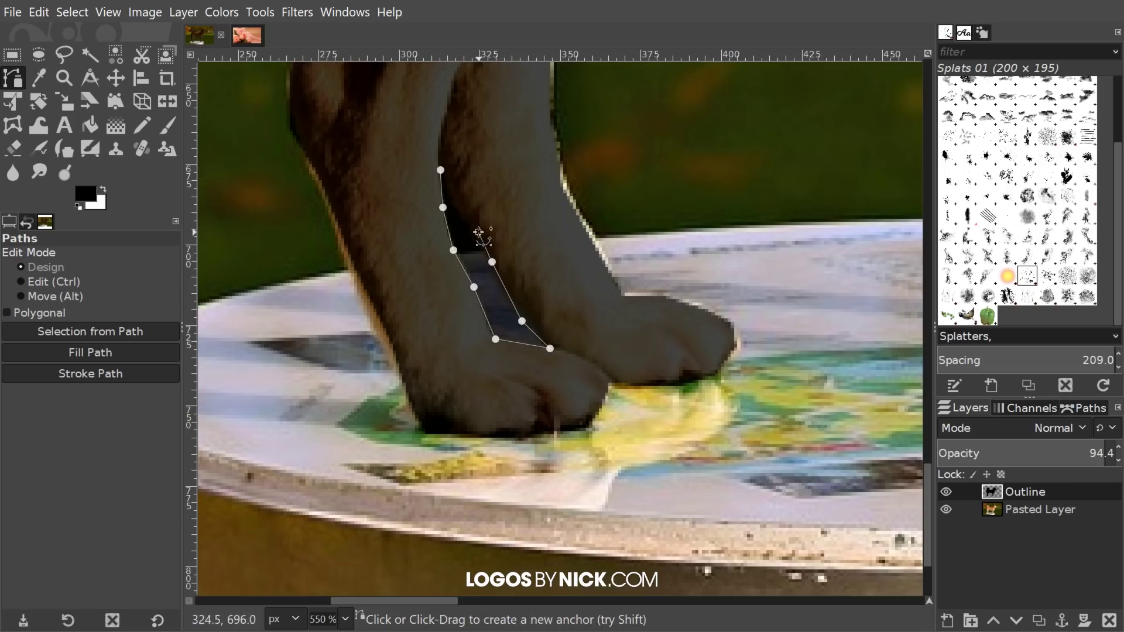
{"action": "key", "text": "ctrl"}
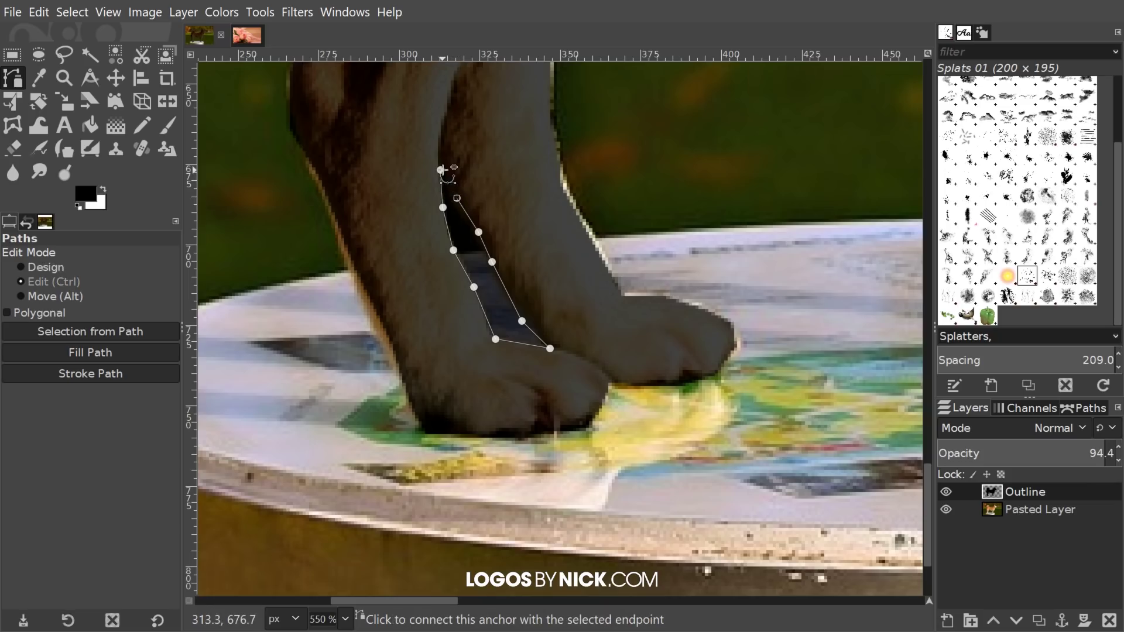
{"action": "left_click", "coordinate": [441, 170]}
- Erase the area inside the leg-gap path from the Outline layer and clear the selection
{"action": "scroll", "coordinate": [632, 194], "scroll_direction": "up", "scroll_amount": 1}
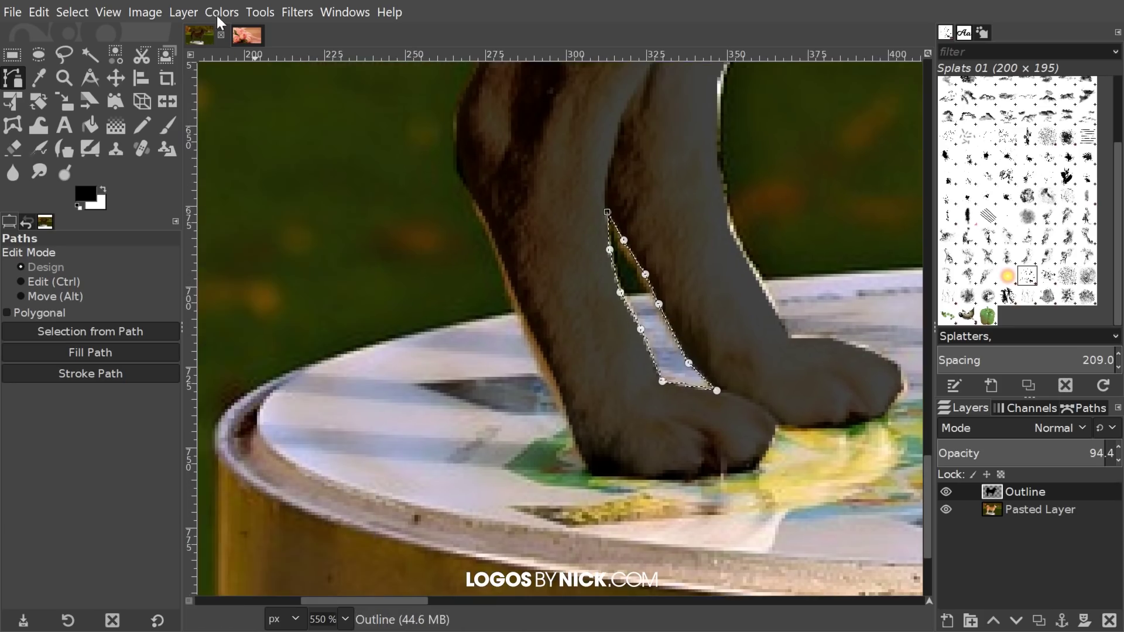
{"action": "left_click", "coordinate": [72, 12]}
{"action": "left_click", "coordinate": [78, 58]}
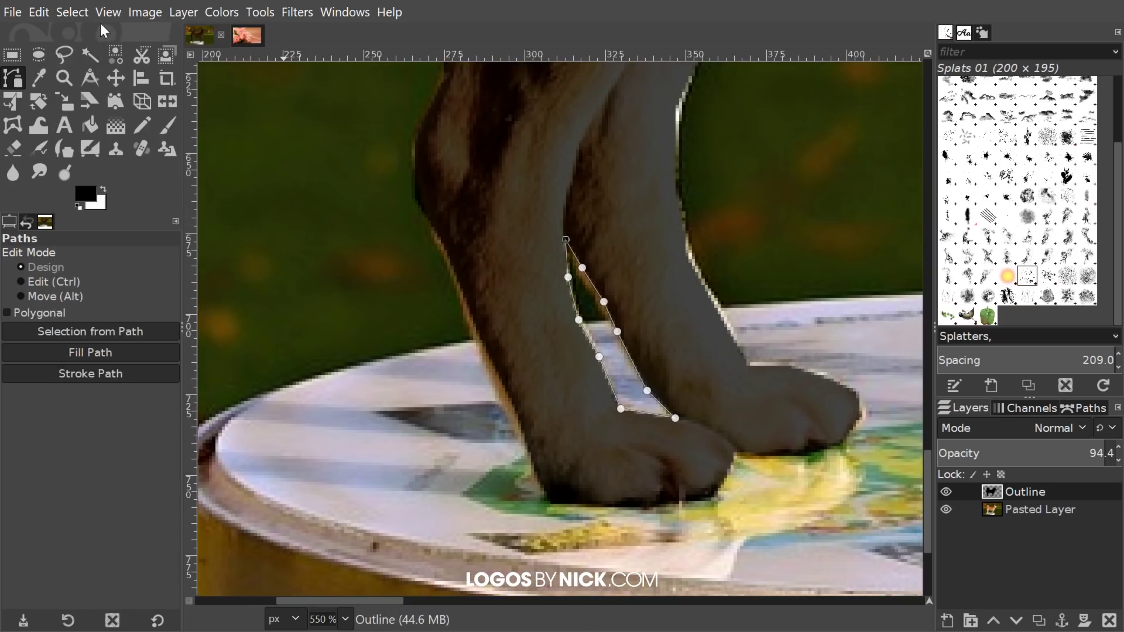
{"action": "left_click", "coordinate": [40, 17]}
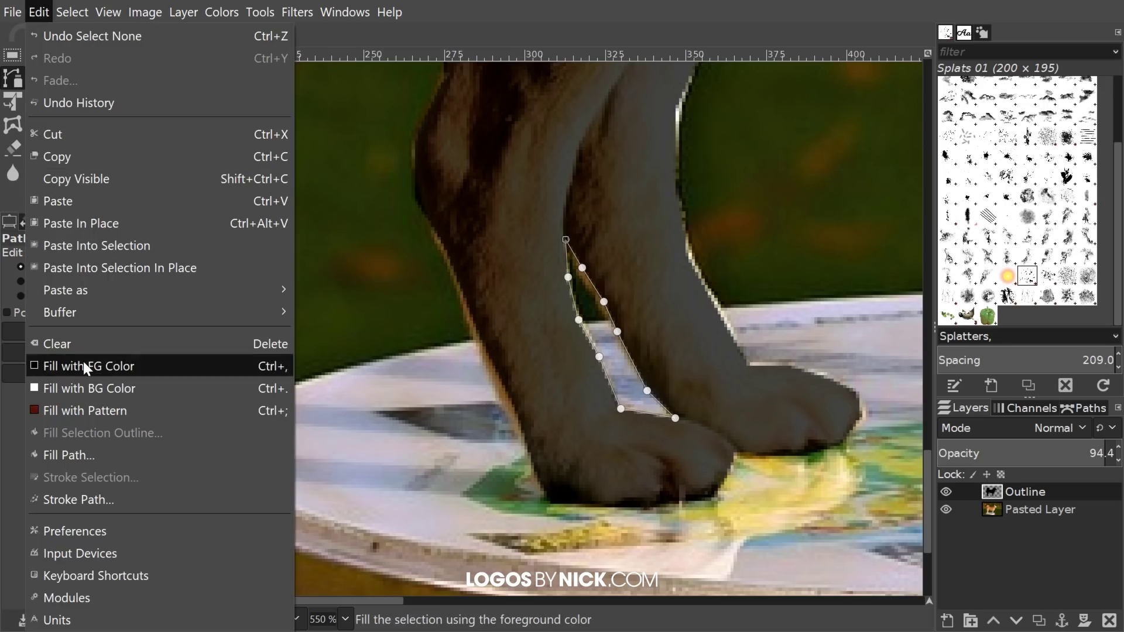
{"action": "mouse_move", "coordinate": [16, 24]}
{"action": "key", "text": "Escape"}
- Hide the leg-gap path by switching tools, and reactivate the Paths tool for the opening under the curled tail
{"action": "scroll", "coordinate": [645, 281], "scroll_direction": "down", "scroll_amount": 2}
{"action": "scroll", "coordinate": [556, 422], "scroll_direction": "up", "scroll_amount": 10}
{"action": "scroll", "coordinate": [582, 374], "scroll_direction": "up", "scroll_amount": 5}
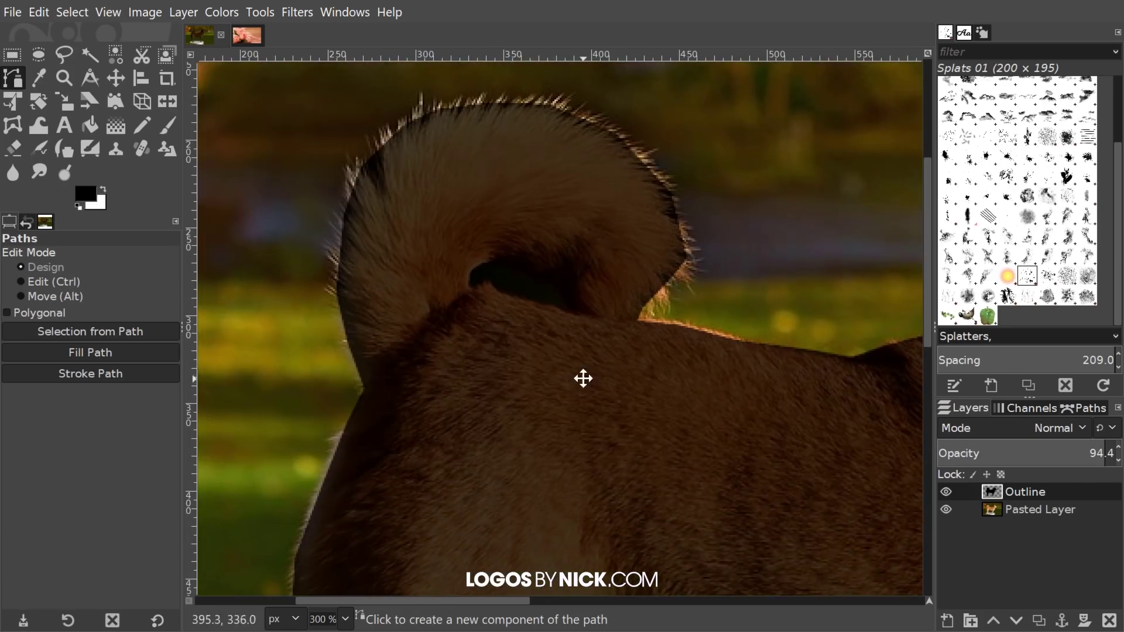
{"action": "left_click", "coordinate": [120, 74]}
{"action": "left_click", "coordinate": [39, 76]}
{"action": "left_click", "coordinate": [20, 75]}
- Trace the opening between the curled tail and the back, closing the path at its first anchor
{"action": "scroll", "coordinate": [551, 363], "scroll_direction": "up", "scroll_amount": 1}
{"action": "left_click", "coordinate": [578, 305]}
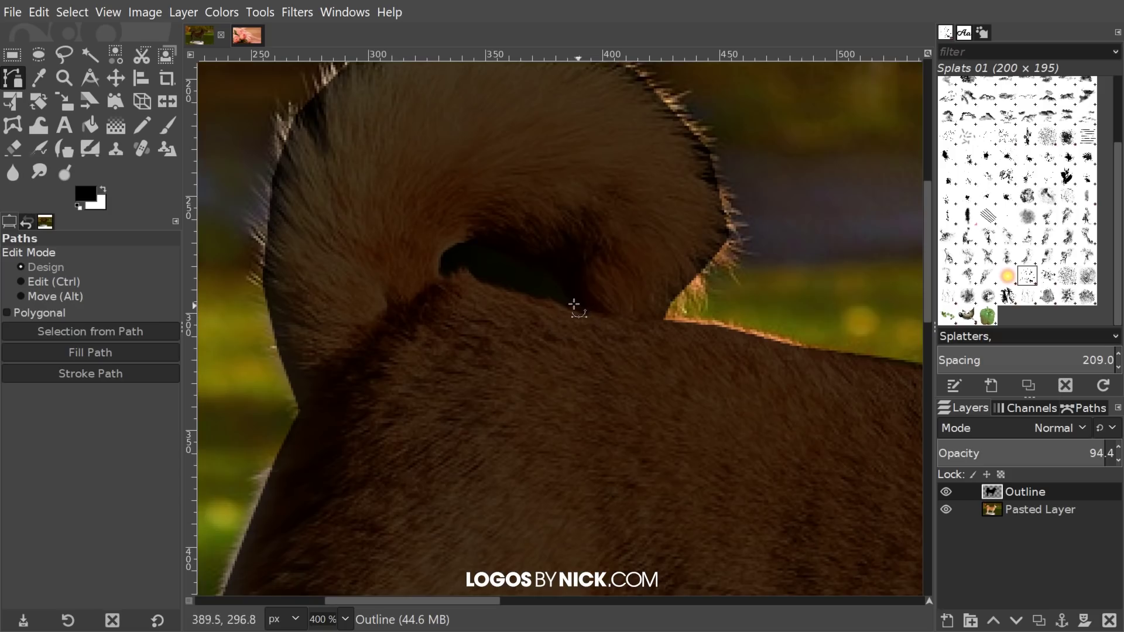
{"action": "left_click", "coordinate": [504, 248]}
{"action": "left_click", "coordinate": [470, 240]}
{"action": "left_click", "coordinate": [454, 244]}
{"action": "left_click", "coordinate": [437, 259]}
{"action": "left_click", "coordinate": [444, 273]}
{"action": "left_click", "coordinate": [460, 271]}
{"action": "left_click", "coordinate": [473, 274]}
{"action": "left_click", "coordinate": [500, 288]}
{"action": "left_click", "coordinate": [544, 300]}
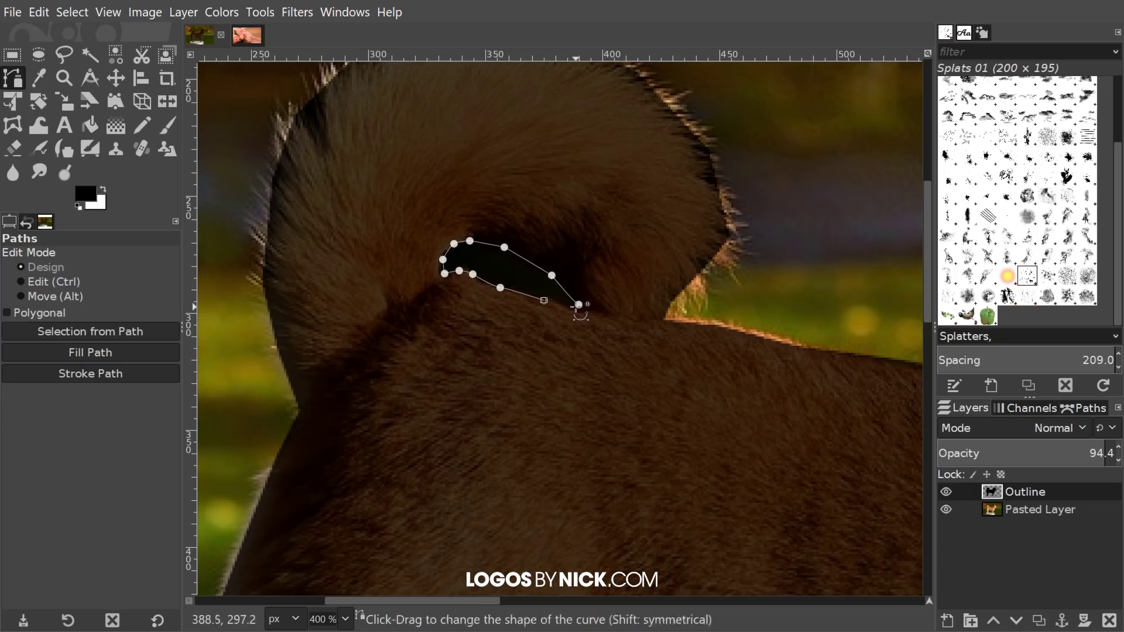
{"action": "left_click", "coordinate": [579, 305], "text": "ctrl"}
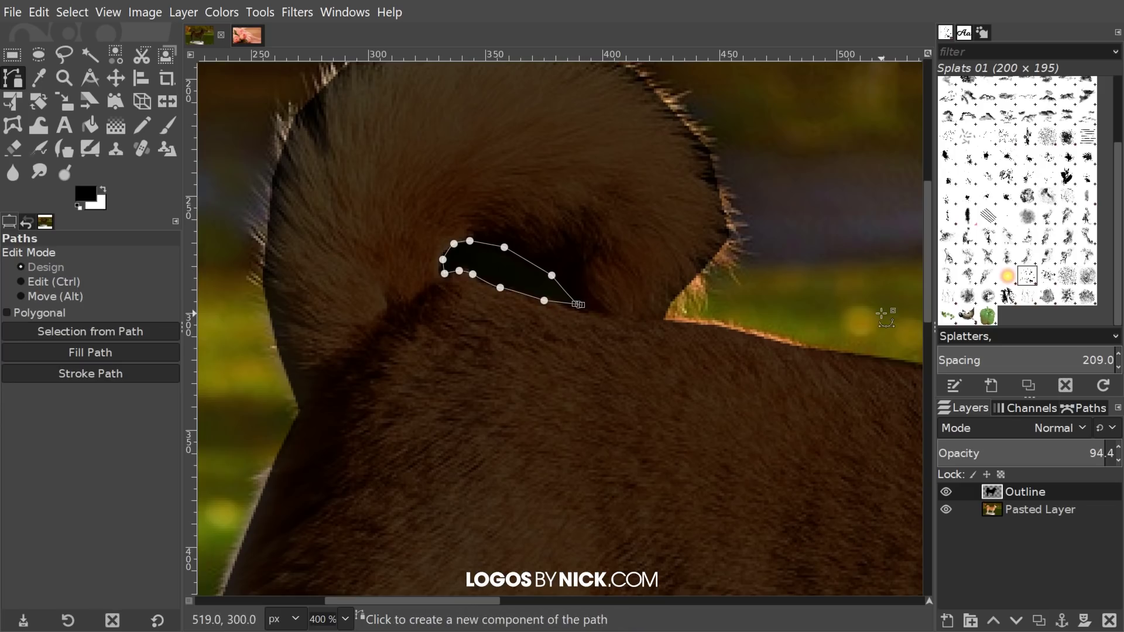
- Erase the traced tail opening from the Outline layer, and dismiss both the selection and the path display
{"action": "key", "text": "Delete"}
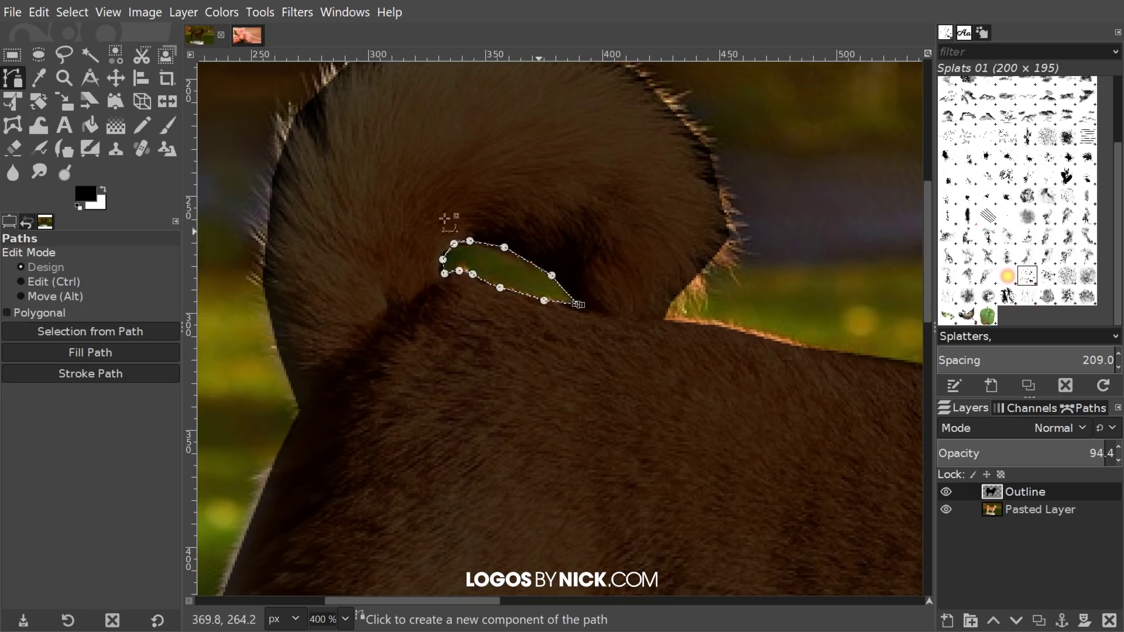
{"action": "left_click", "coordinate": [72, 13]}
{"action": "left_click", "coordinate": [85, 58]}
{"action": "scroll", "coordinate": [728, 343], "scroll_direction": "right", "scroll_amount": 1}
{"action": "left_click", "coordinate": [122, 76]}
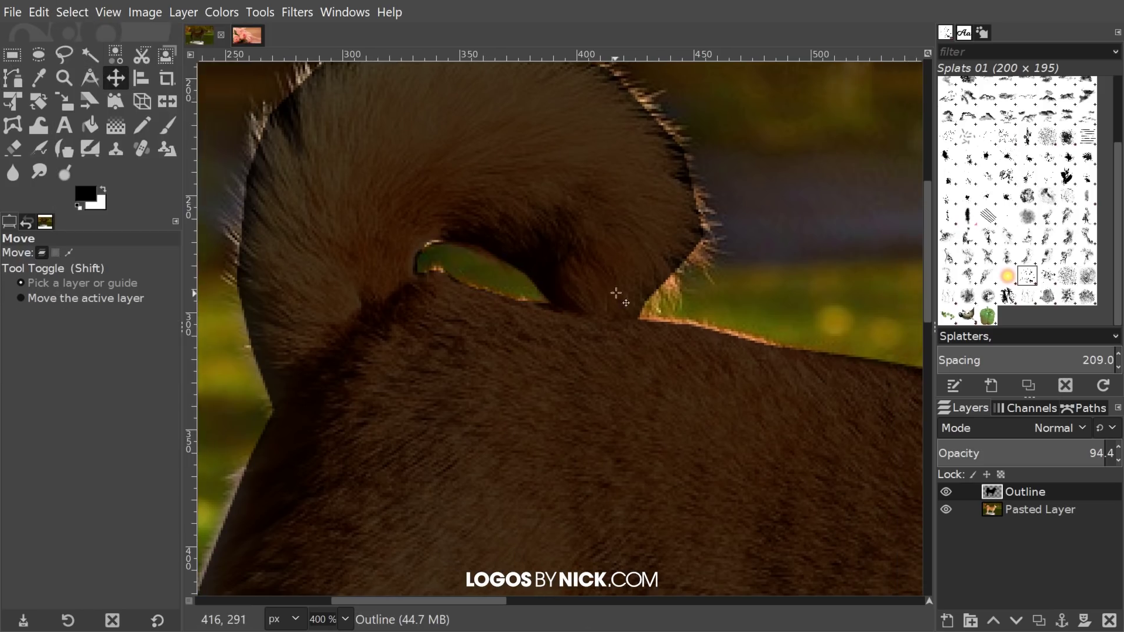
- Set the Outline layer's opacity back to 100 with the whole dog in view
{"action": "scroll", "coordinate": [548, 321], "scroll_direction": "right", "scroll_amount": 5}
{"action": "scroll", "coordinate": [548, 321], "scroll_direction": "up", "scroll_amount": 2}
{"action": "scroll", "coordinate": [448, 333], "scroll_direction": "right", "scroll_amount": 2}
{"action": "scroll", "coordinate": [448, 333], "scroll_direction": "up", "scroll_amount": 1}
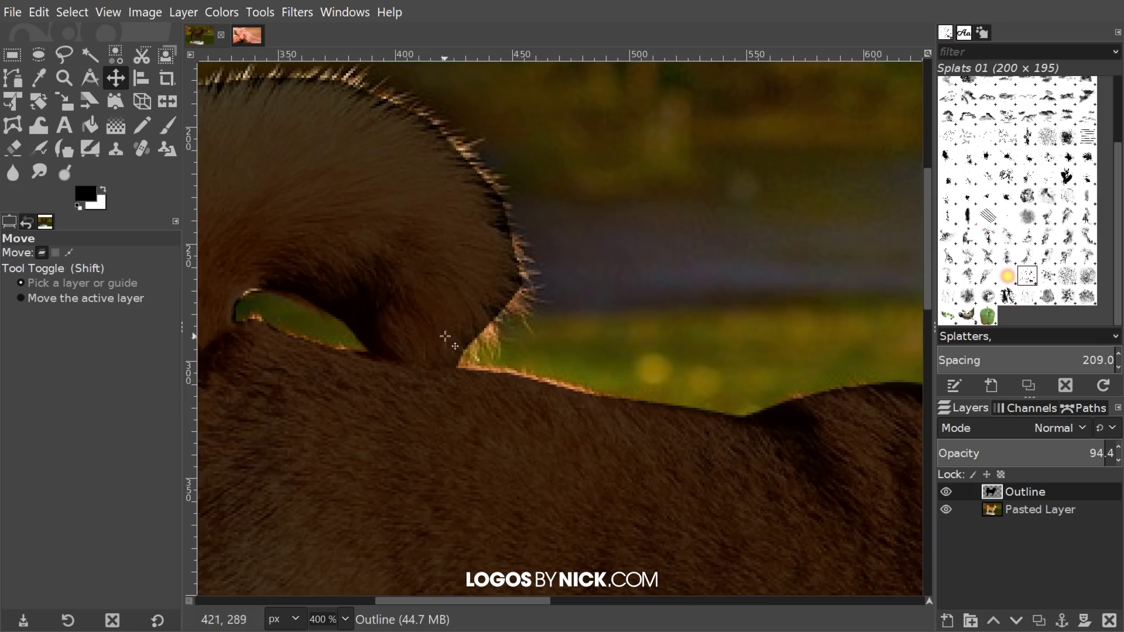
{"action": "key", "text": "1"}
{"action": "scroll", "coordinate": [753, 366], "scroll_direction": "left", "scroll_amount": 2}
{"action": "scroll", "coordinate": [753, 367], "scroll_direction": "down", "scroll_amount": 1}
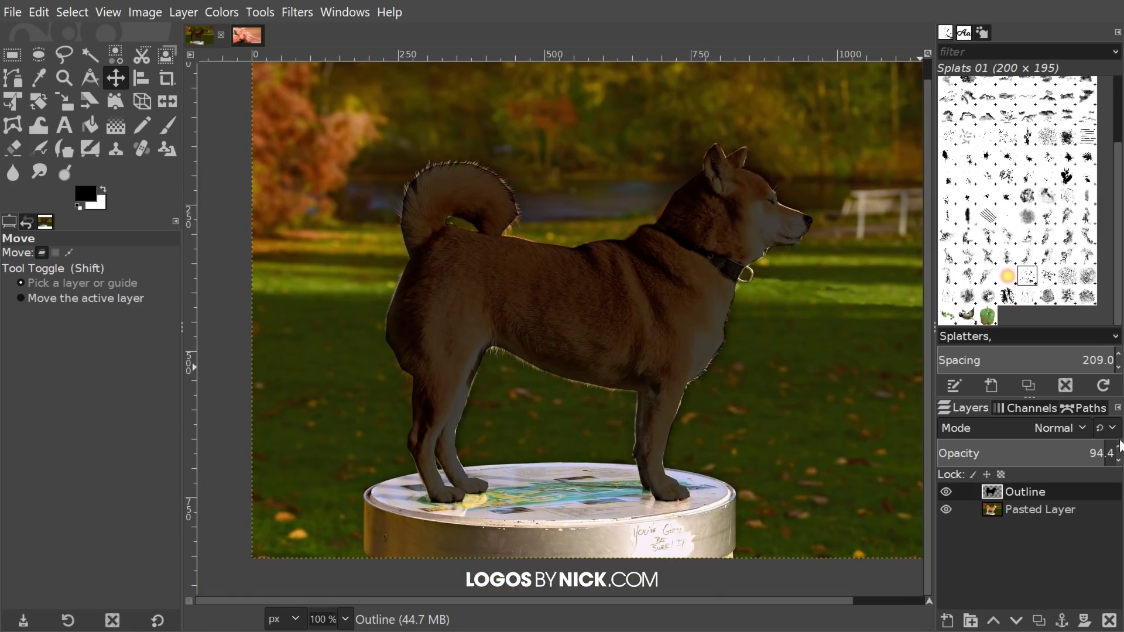
{"action": "left_click_drag", "start_coordinate": [1048, 452], "coordinate": [1119, 455]}
{"action": "left_click_drag", "start_coordinate": [745, 410], "coordinate": [725, 404]}
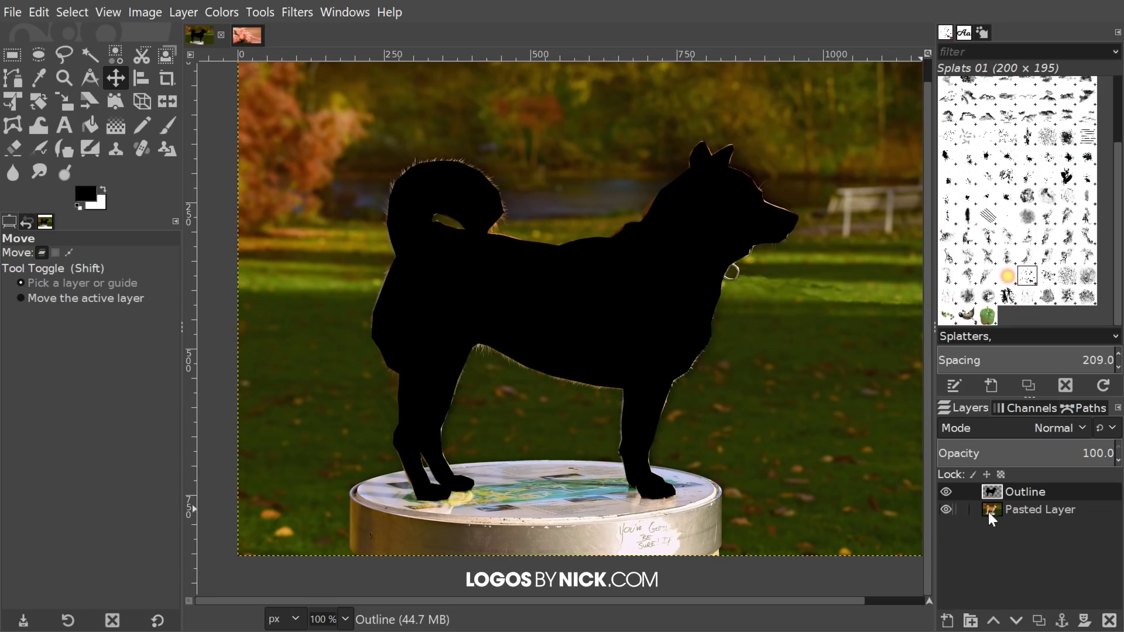
- Select the Pasted Layer and hide it so only the black dog silhouette shows on transparency
{"action": "right_click", "coordinate": [1015, 510]}
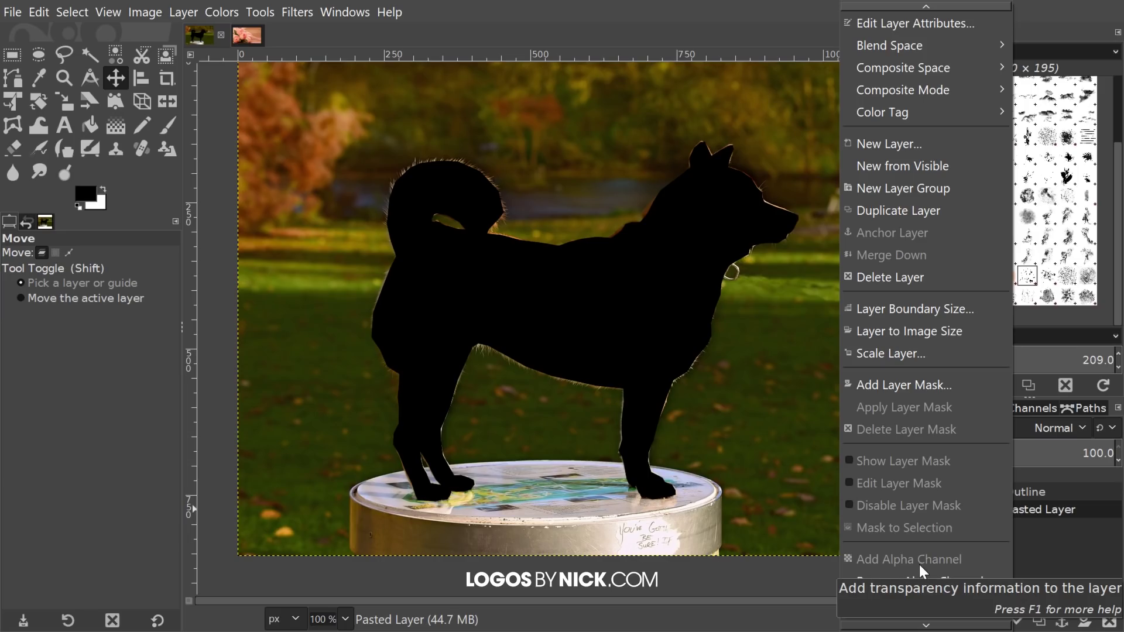
{"action": "left_click", "coordinate": [1058, 527]}
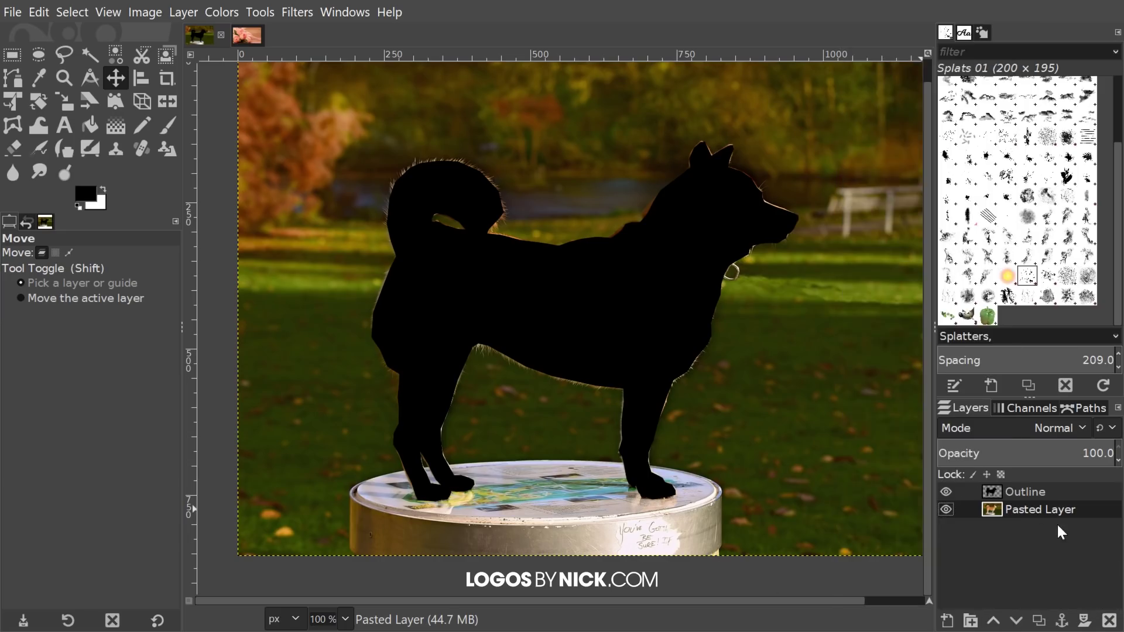
{"action": "left_click", "coordinate": [945, 510]}
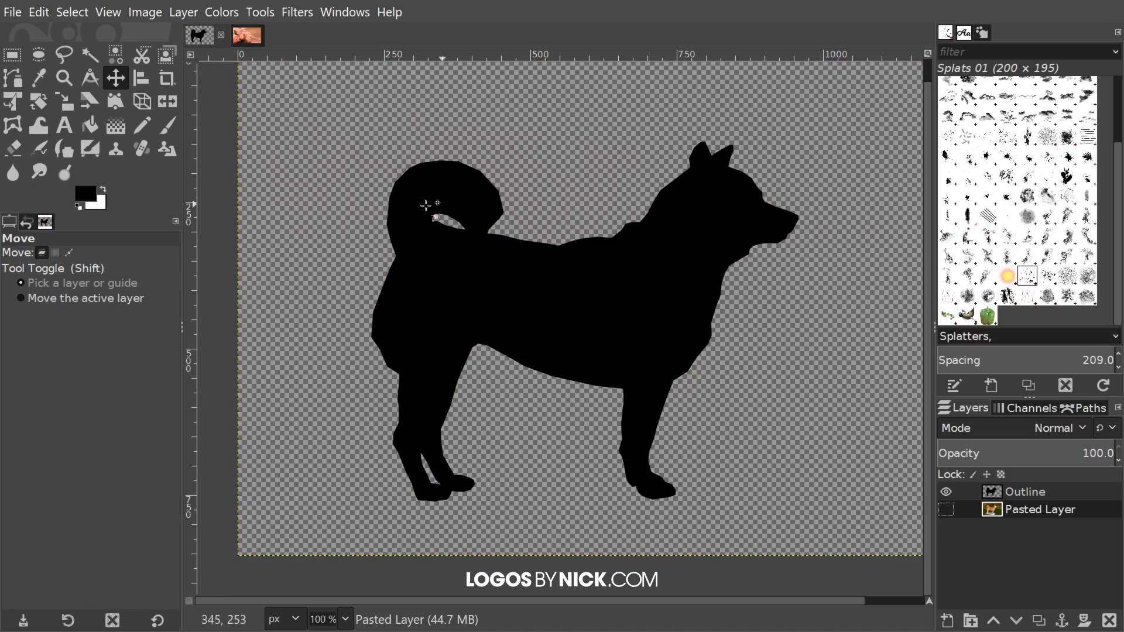
{"action": "left_click_drag", "start_coordinate": [383, 240], "coordinate": [707, 321]}
{"action": "key", "text": "minus"}
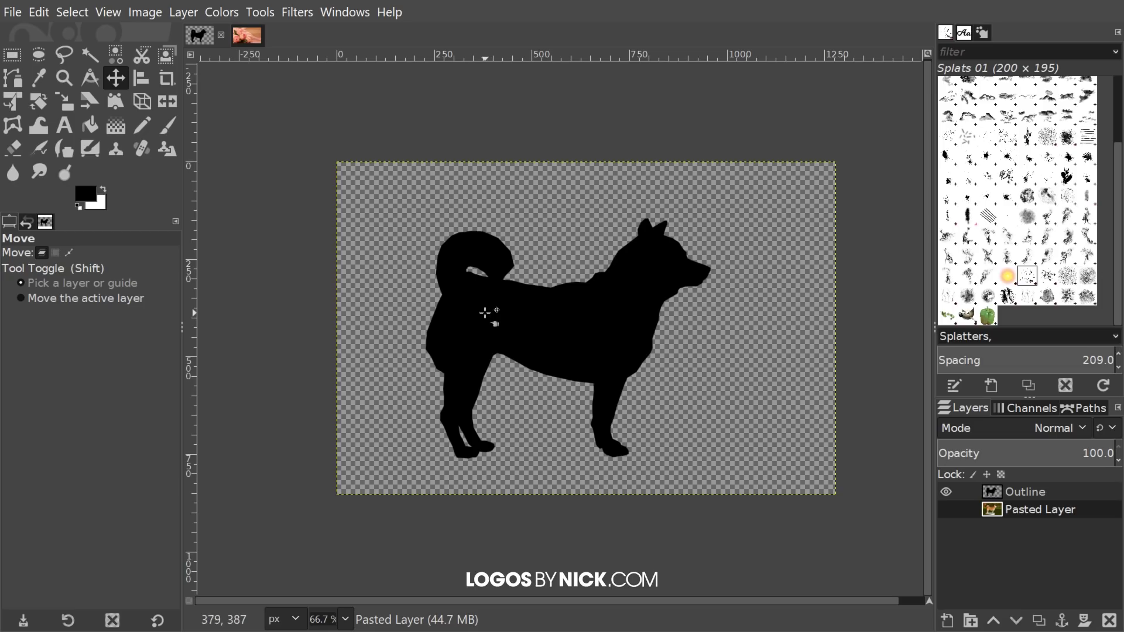
- Switch to the tulip image and open the Oilify filter with its dialog moved beside the photo
{"action": "left_click", "coordinate": [242, 32]}
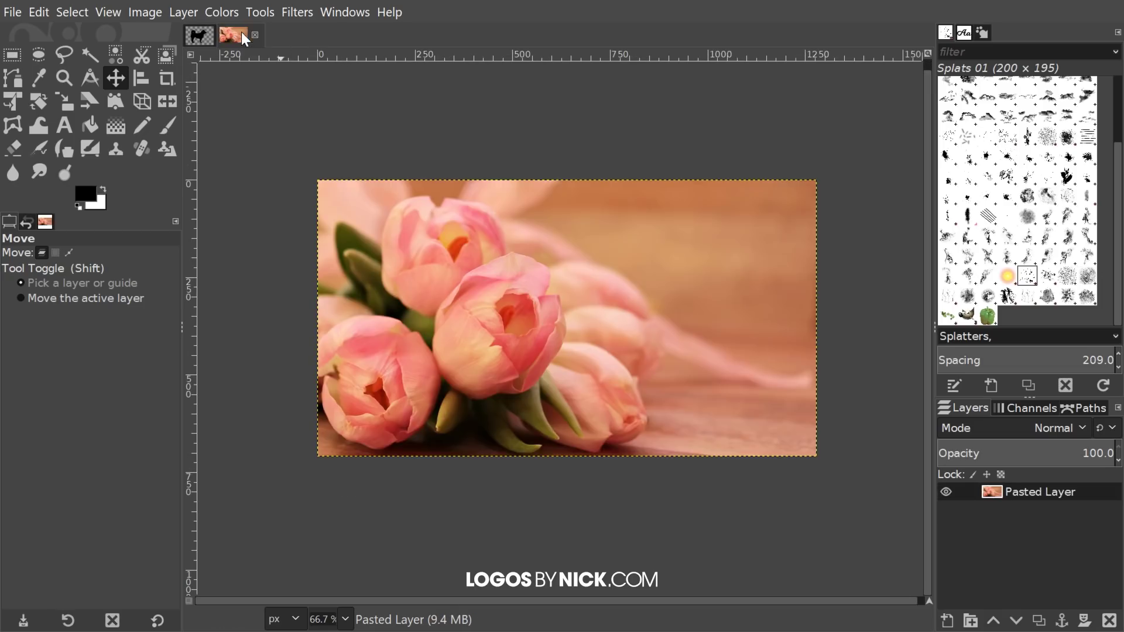
{"action": "left_click_drag", "start_coordinate": [644, 334], "coordinate": [642, 306]}
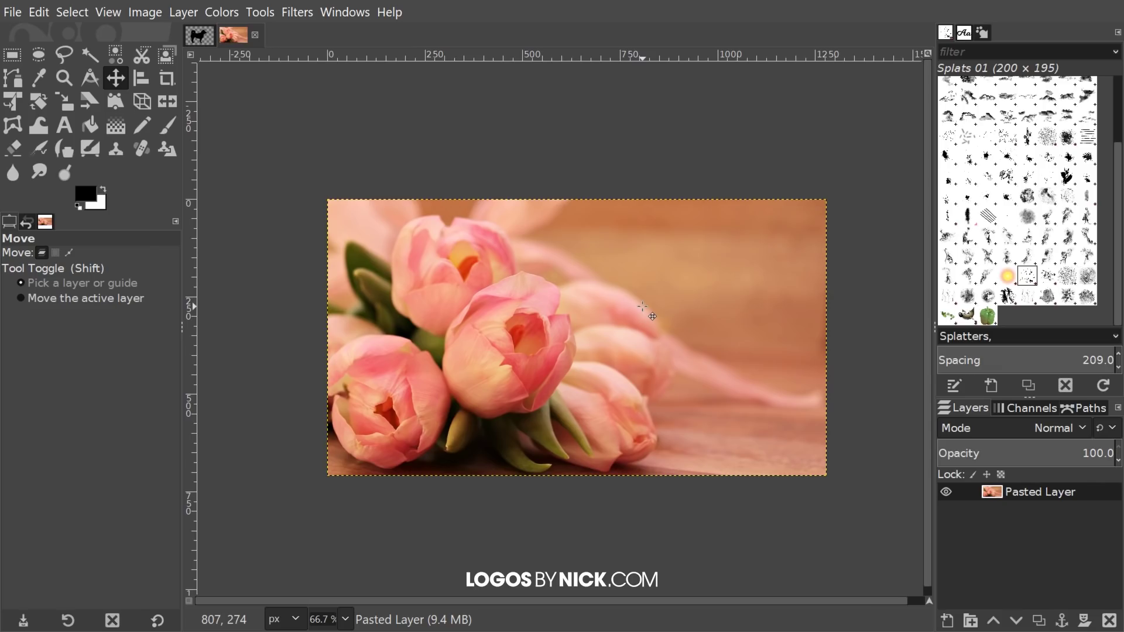
{"action": "left_click_drag", "start_coordinate": [591, 315], "coordinate": [563, 289]}
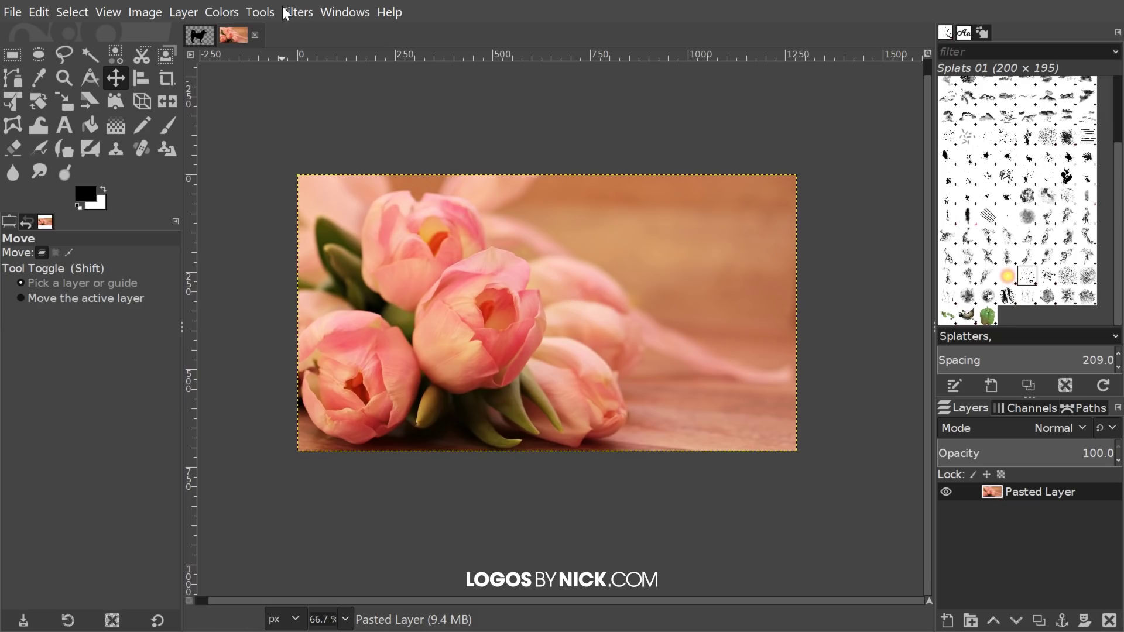
{"action": "left_click", "coordinate": [302, 12]}
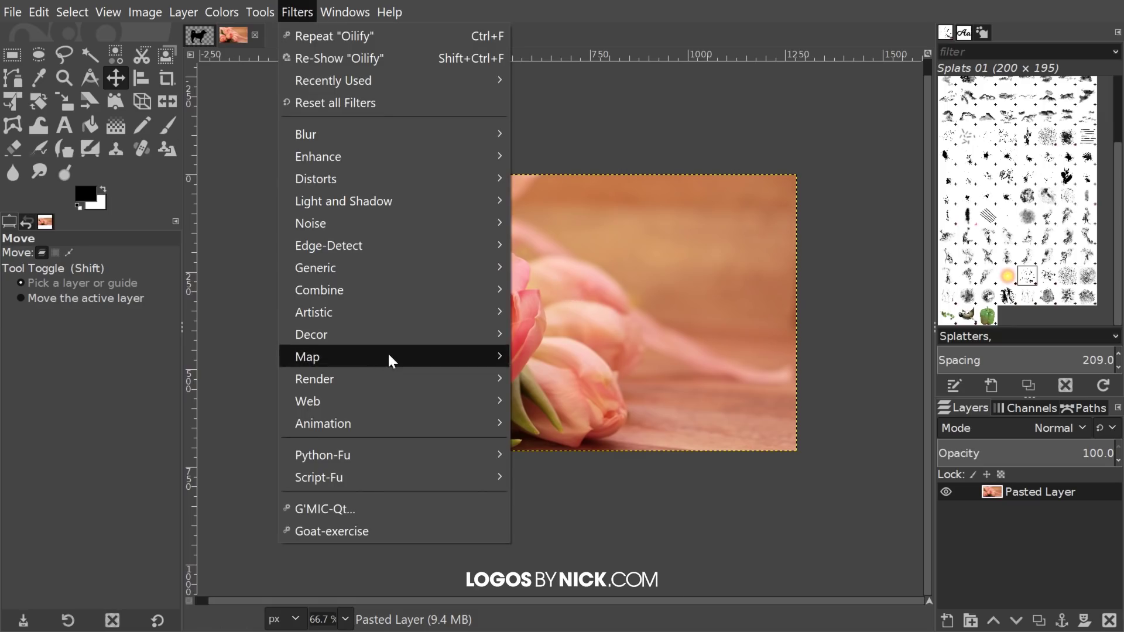
{"action": "mouse_move", "coordinate": [392, 314]}
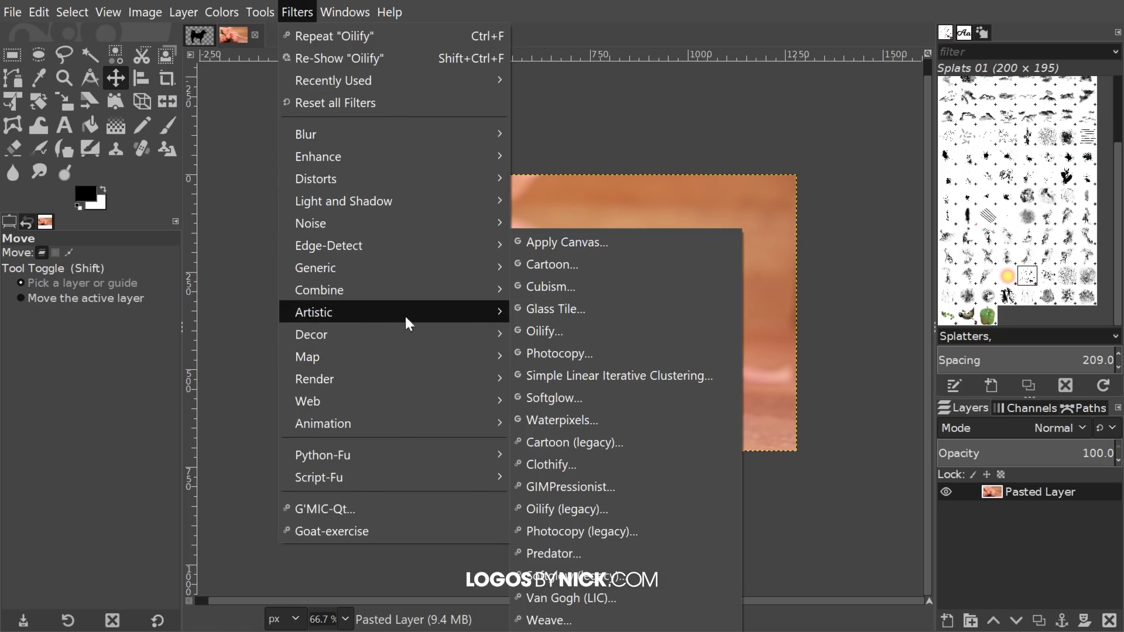
{"action": "left_click", "coordinate": [635, 324]}
{"action": "left_click_drag", "start_coordinate": [1114, 228], "coordinate": [742, 103]}
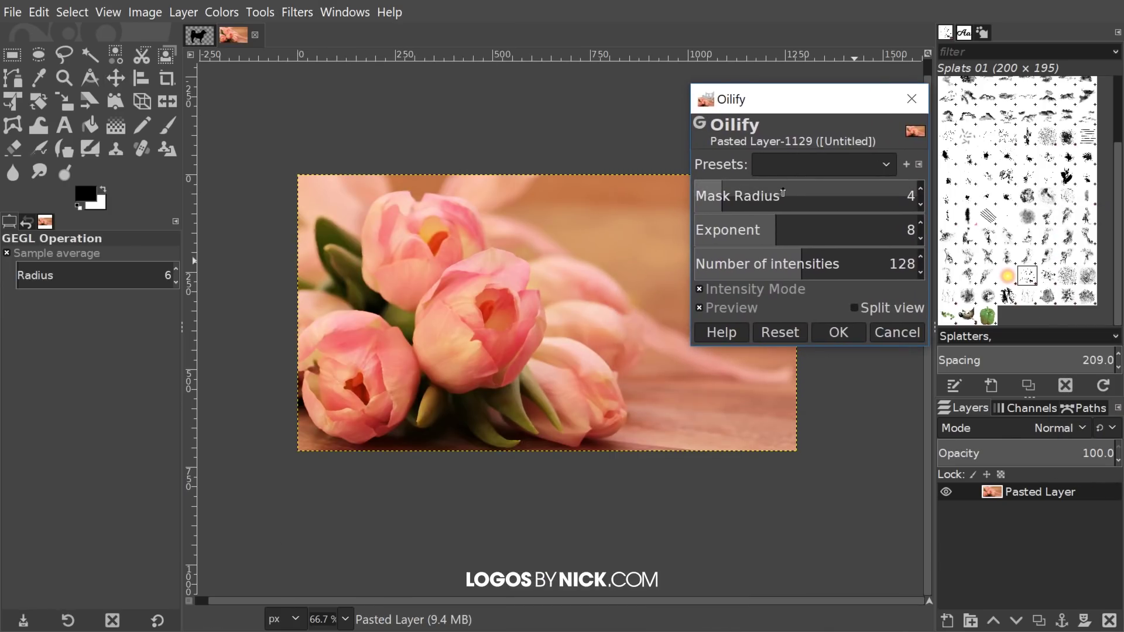
- Apply Oilify to the tulip photo with a mask radius of 18 and an exponent of 14
{"action": "left_click_drag", "start_coordinate": [799, 186], "coordinate": [841, 201]}
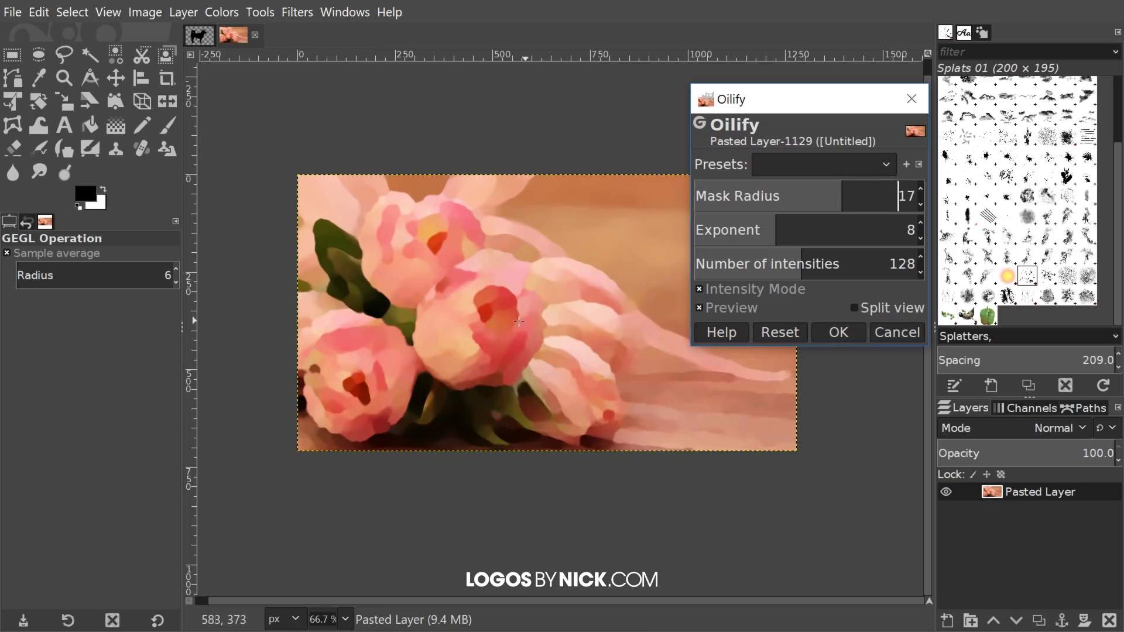
{"action": "left_click", "coordinate": [832, 230]}
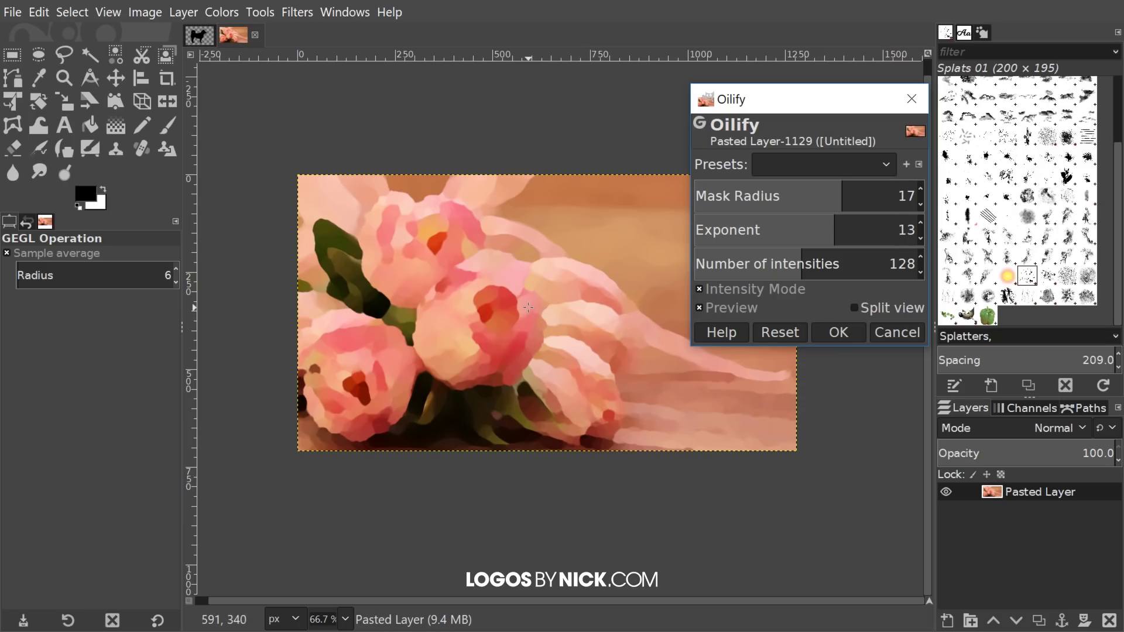
{"action": "left_click", "coordinate": [856, 190]}
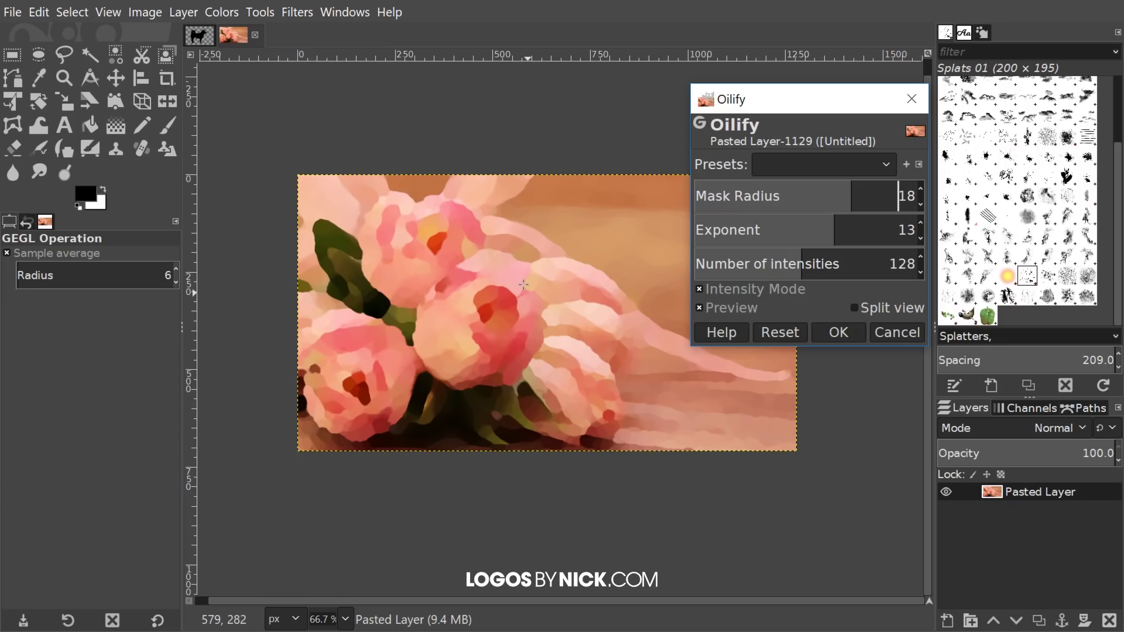
{"action": "left_click", "coordinate": [848, 226]}
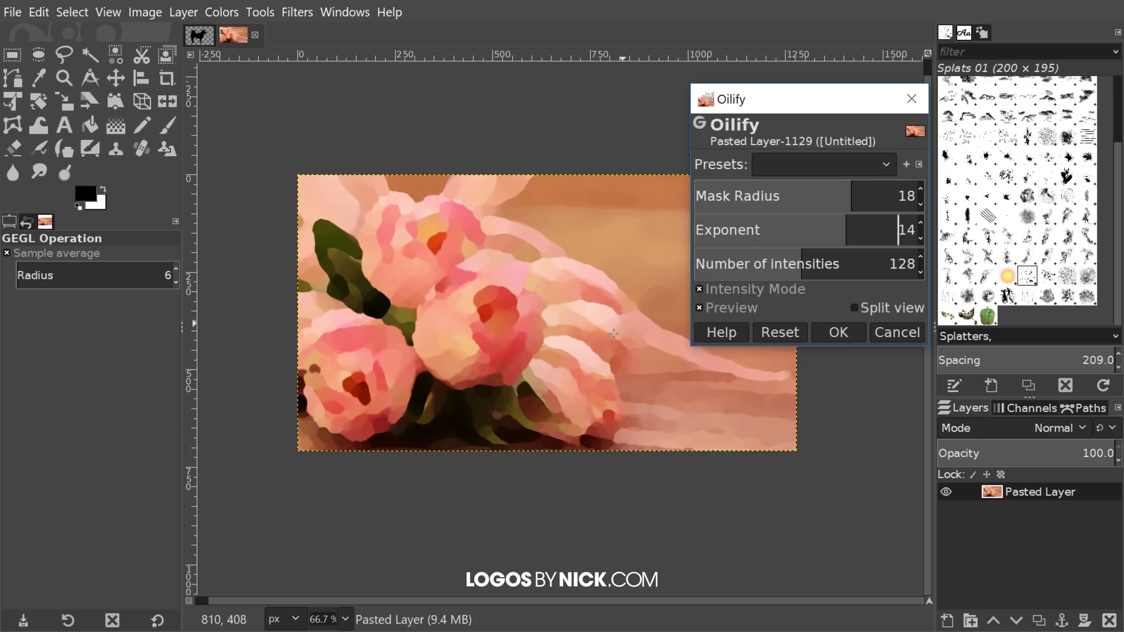
{"action": "left_click", "coordinate": [845, 335]}
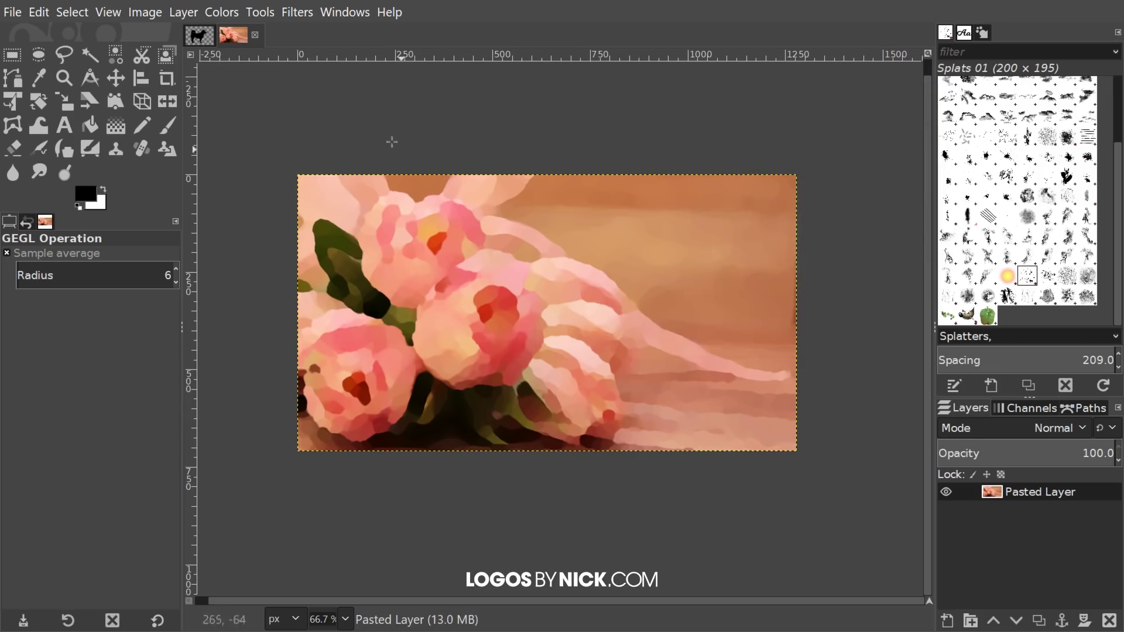
- Switch to the dog image and copy everything visible so the silhouette is on the clipboard
{"action": "left_click", "coordinate": [199, 36]}
{"action": "key", "text": "space"}
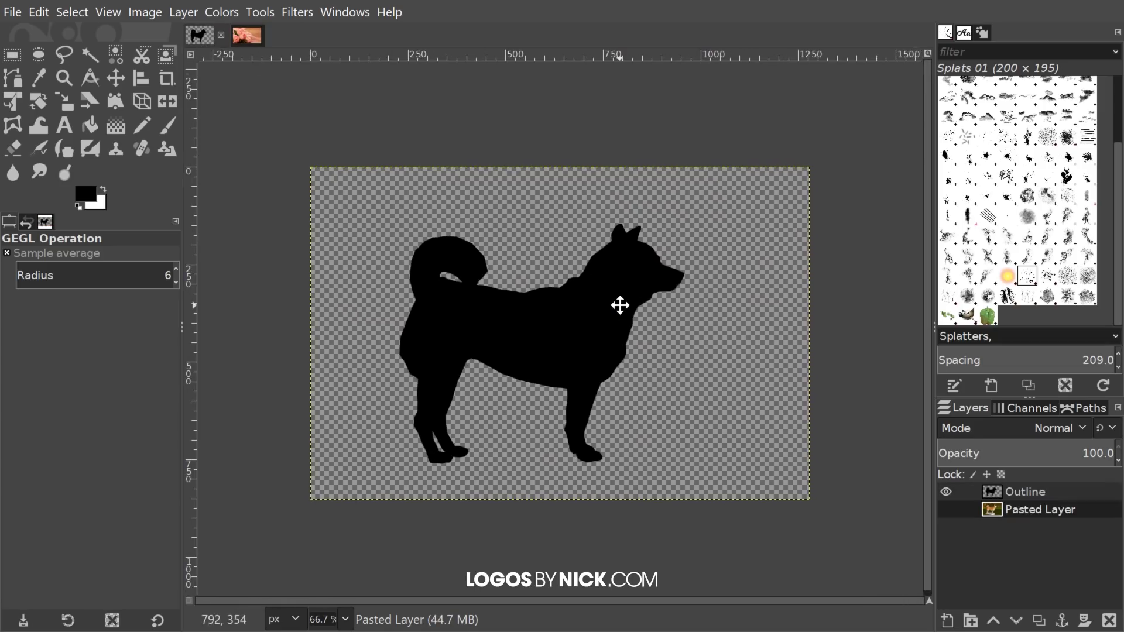
{"action": "left_click", "coordinate": [41, 10]}
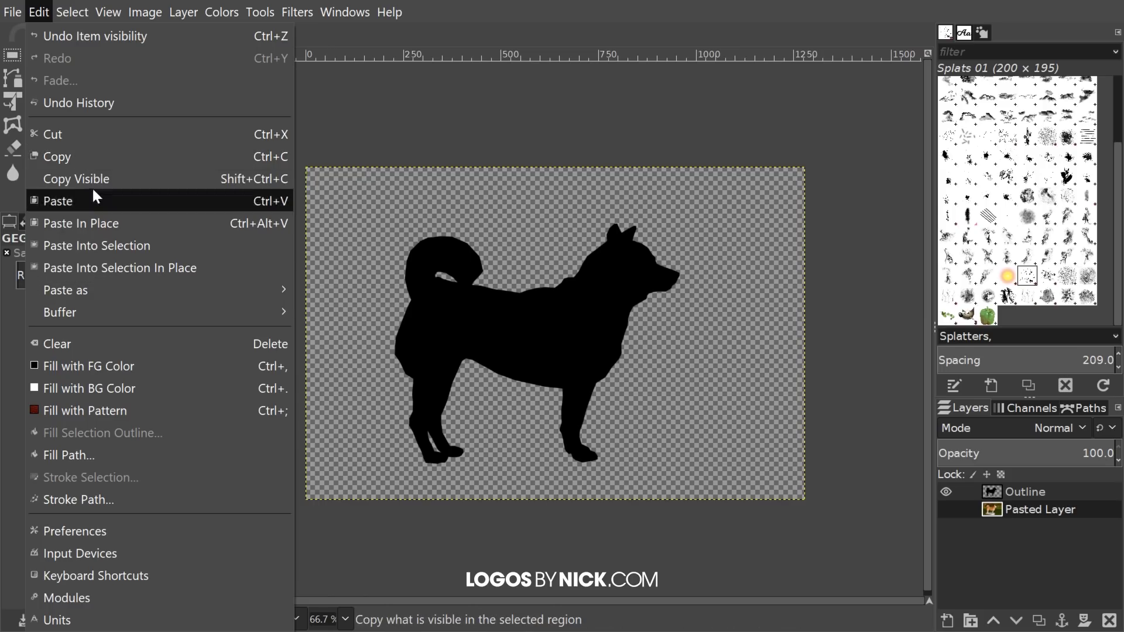
{"action": "left_click", "coordinate": [96, 179]}
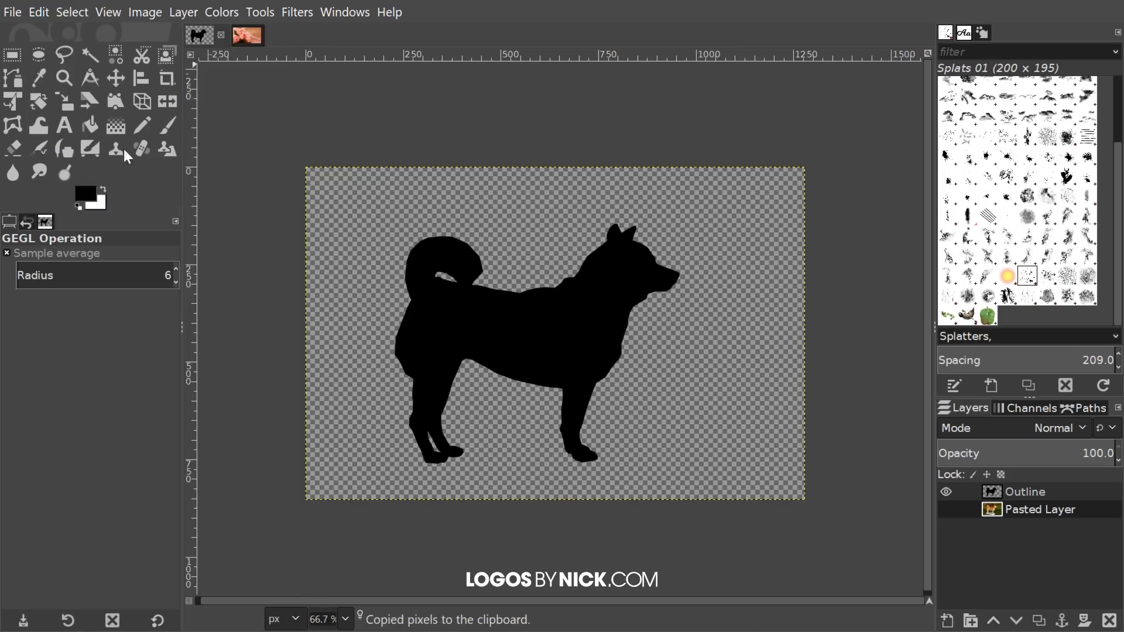
- Switch back to the tulip image and paste the copied dog silhouette as a new layer
{"action": "left_click", "coordinate": [237, 39]}
{"action": "scroll", "coordinate": [711, 301], "scroll_direction": "up", "scroll_amount": 2}
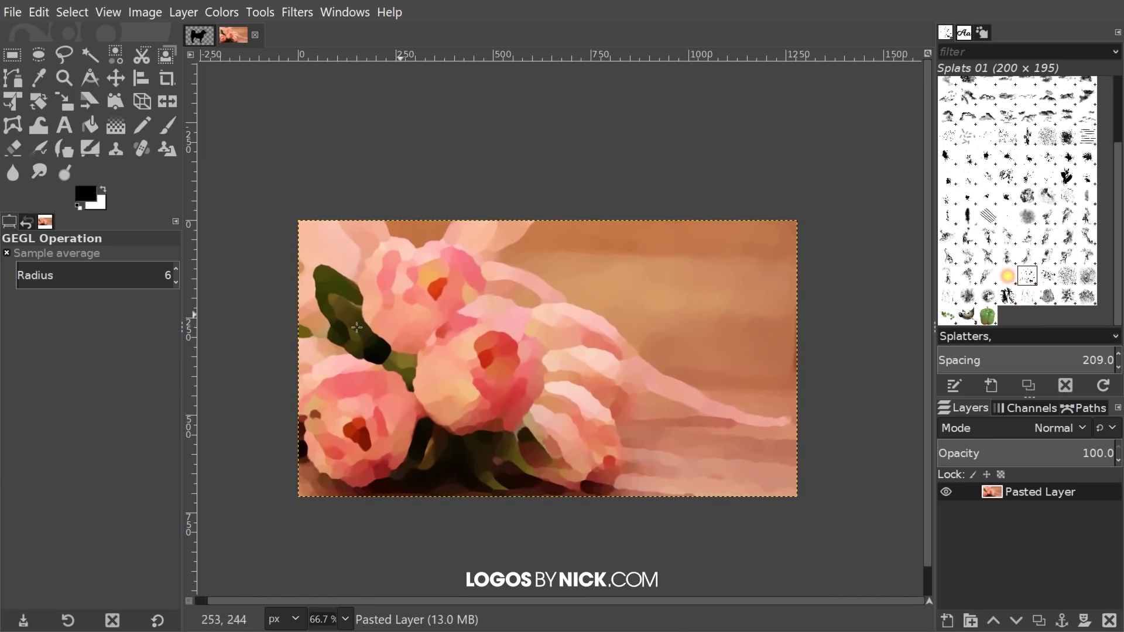
{"action": "scroll", "coordinate": [592, 353], "scroll_direction": "right", "scroll_amount": 2}
{"action": "scroll", "coordinate": [592, 354], "scroll_direction": "down", "scroll_amount": 1}
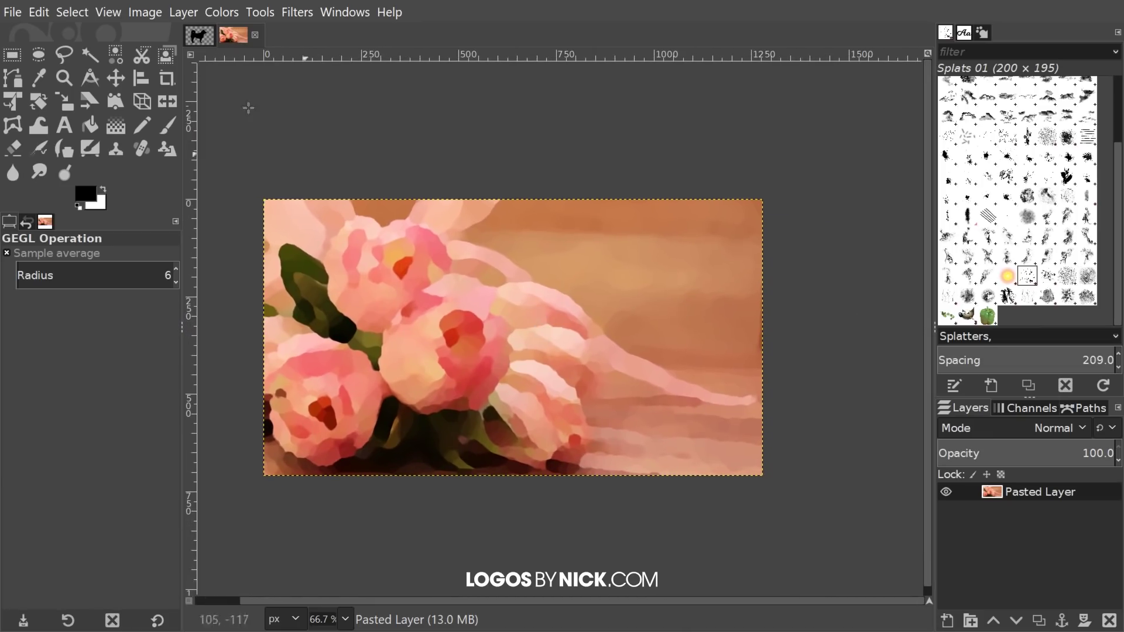
{"action": "left_click", "coordinate": [35, 12]}
{"action": "mouse_move", "coordinate": [135, 298]}
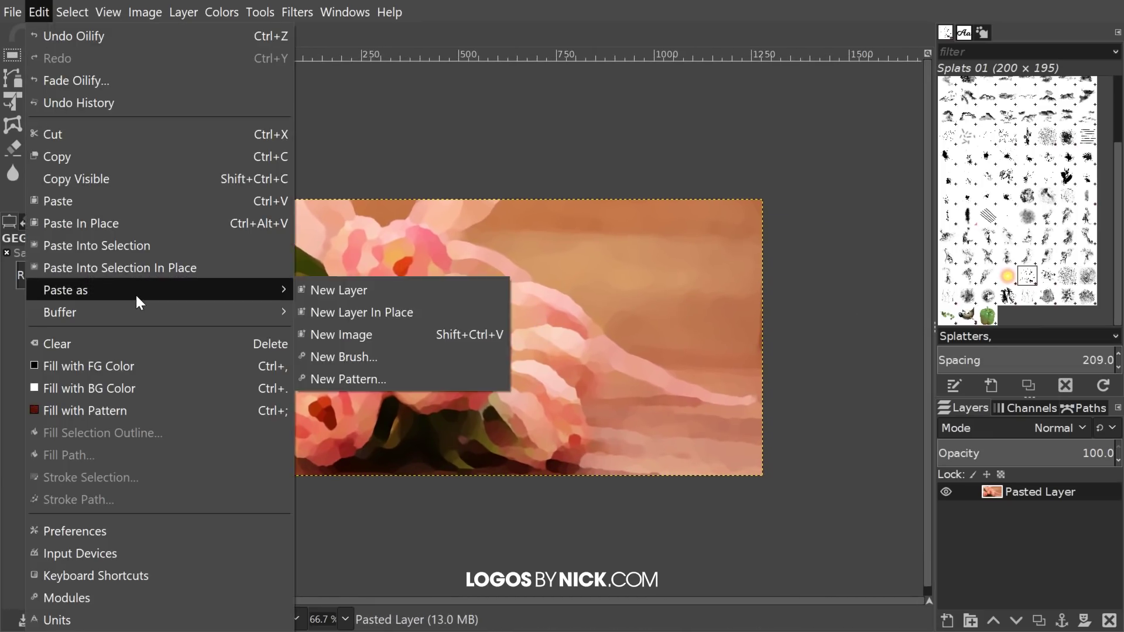
{"action": "left_click", "coordinate": [329, 291]}
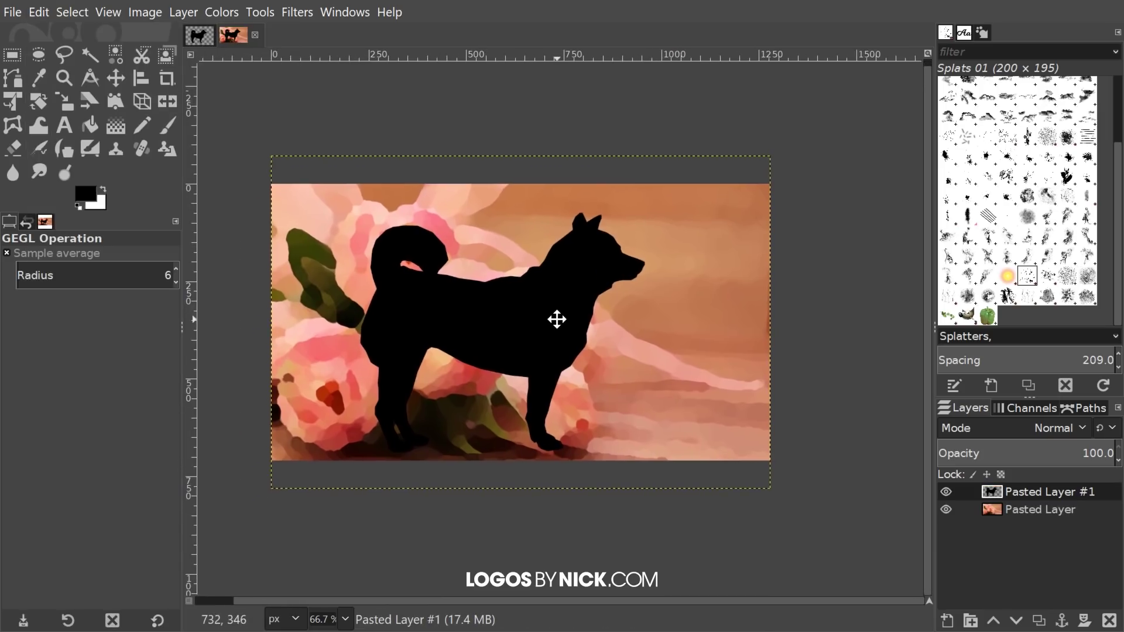
{"action": "left_click_drag", "start_coordinate": [559, 319], "coordinate": [572, 320]}
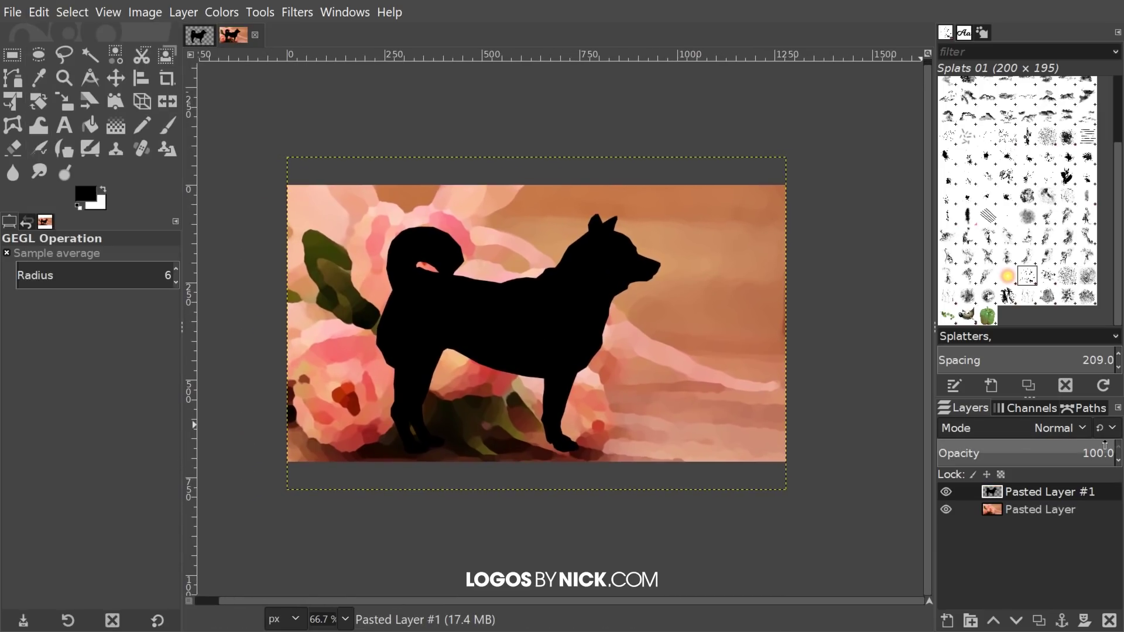
- Lower the opacity of the pasted dog silhouette layer to 96.4
{"action": "mouse_move", "coordinate": [1106, 446]}
{"action": "left_mouse_down"}
{"action": "mouse_move", "coordinate": [1042, 449]}
{"action": "mouse_move", "coordinate": [1108, 449]}
{"action": "left_mouse_up"}
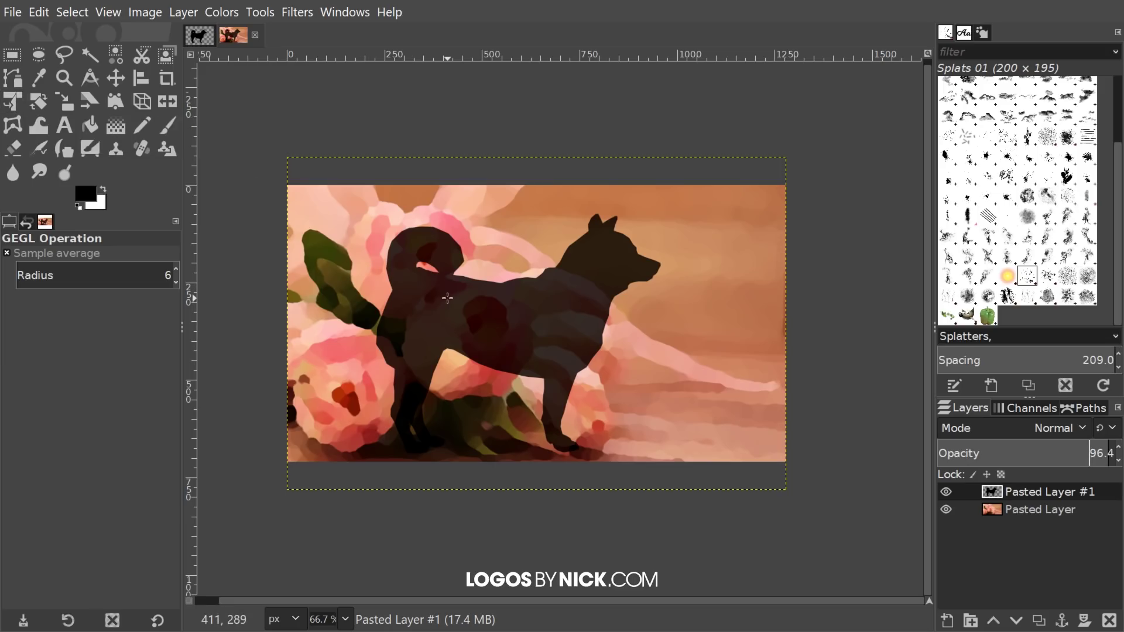
{"action": "scroll", "coordinate": [821, 349], "scroll_direction": "right", "scroll_amount": 1}
{"action": "scroll", "coordinate": [512, 330], "scroll_direction": "up", "scroll_amount": 1}
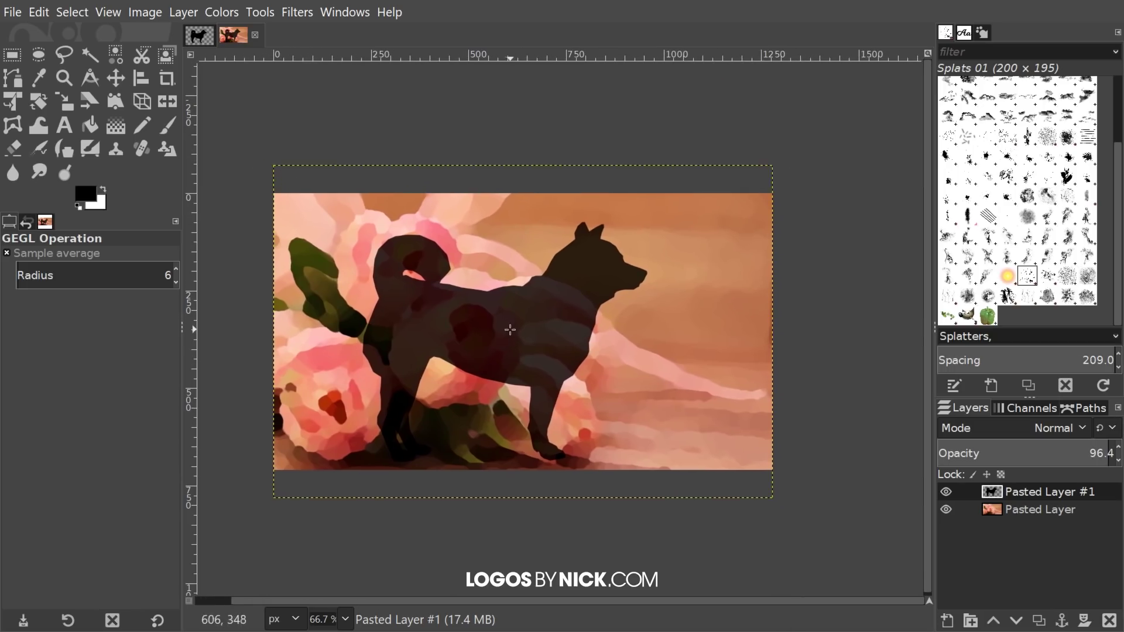
- Scale the dog silhouette down to about 54% with Unified Transform and place it over the tulips
{"action": "key", "text": "shift+t"}
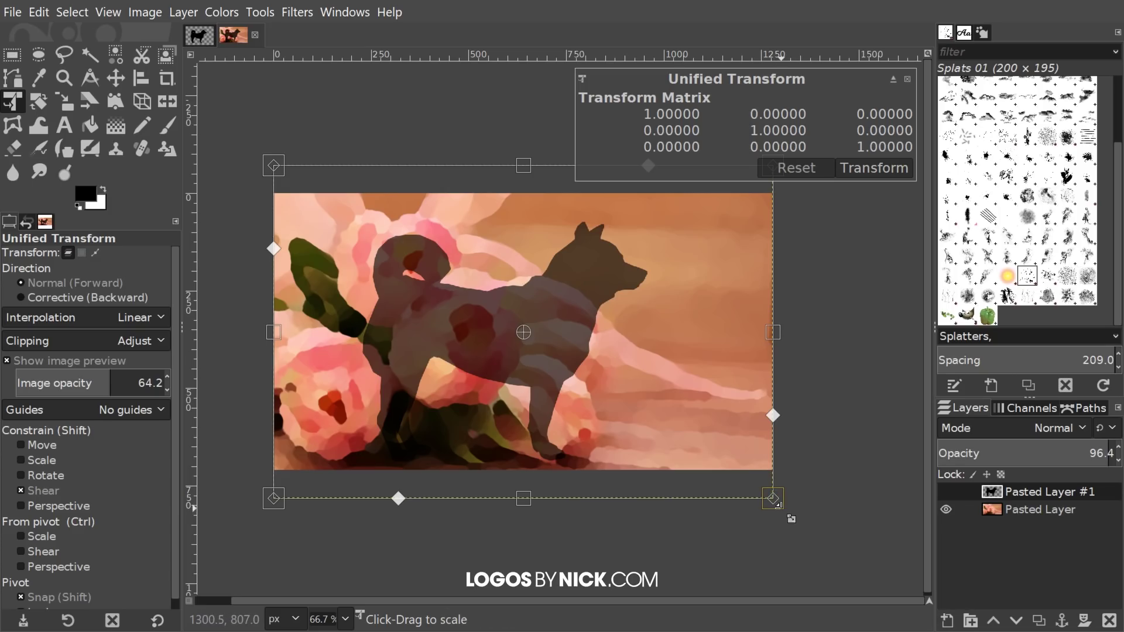
{"action": "left_click_drag", "start_coordinate": [791, 519], "coordinate": [527, 304]}
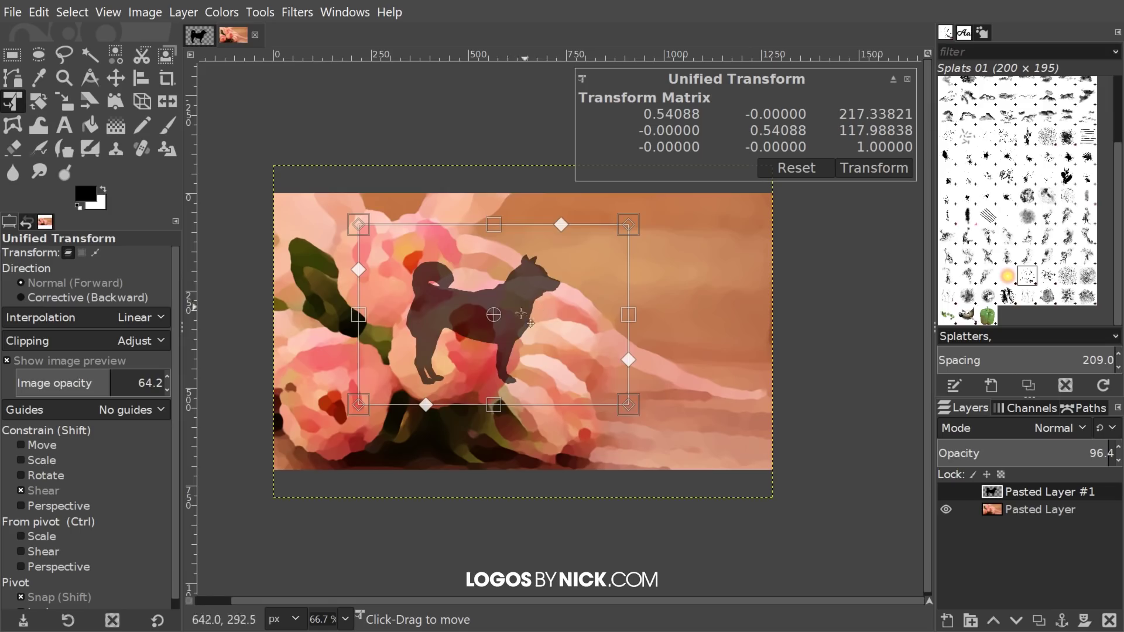
{"action": "scroll", "coordinate": [671, 346], "scroll_direction": "up", "scroll_amount": 1}
{"action": "scroll", "coordinate": [671, 345], "scroll_direction": "left", "scroll_amount": 1}
{"action": "scroll", "coordinate": [672, 345], "scroll_direction": "down", "scroll_amount": 2}
{"action": "scroll", "coordinate": [673, 316], "scroll_direction": "right", "scroll_amount": 1}
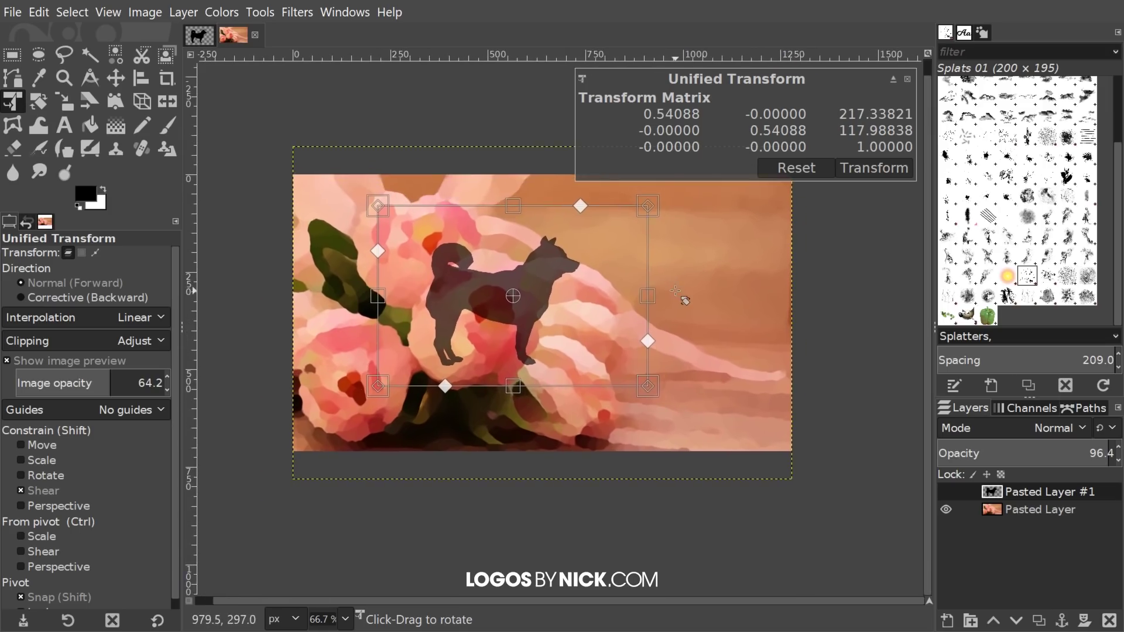
{"action": "key", "text": "Return"}
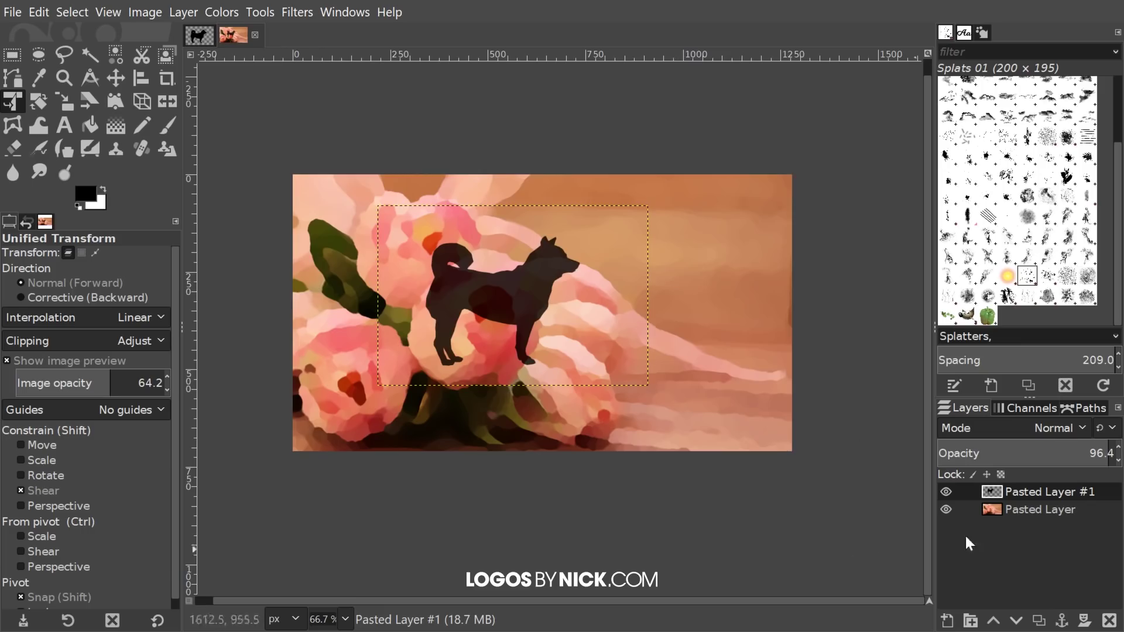
- Set the dog silhouette layer's opacity to 100 and hide the layer
{"action": "left_click_drag", "start_coordinate": [1037, 449], "coordinate": [1113, 451]}
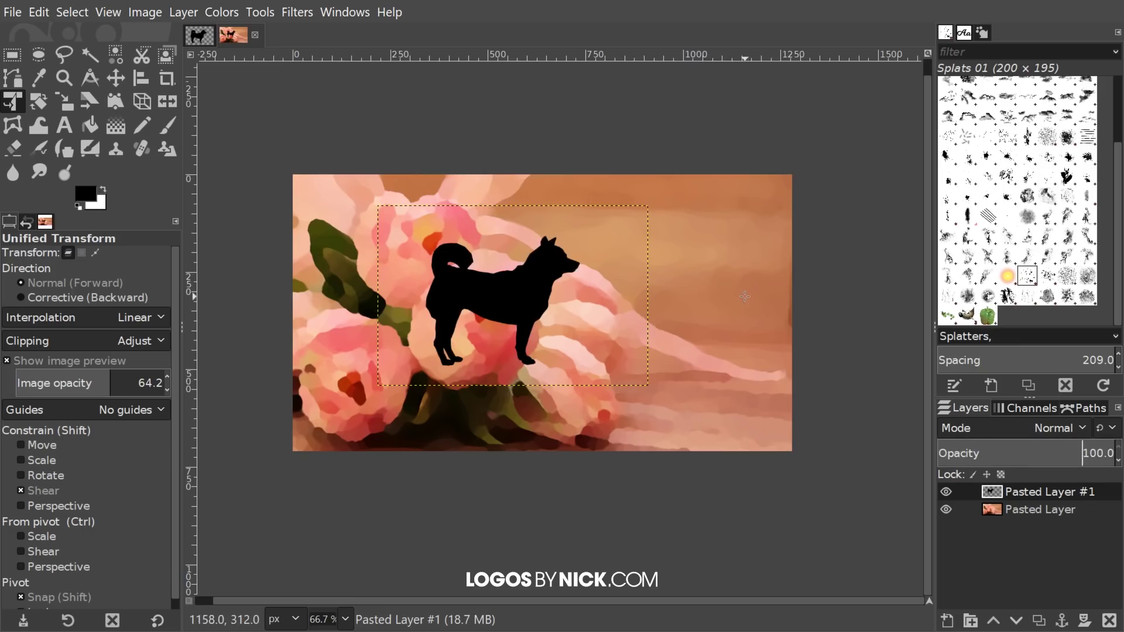
{"action": "left_click", "coordinate": [947, 491]}
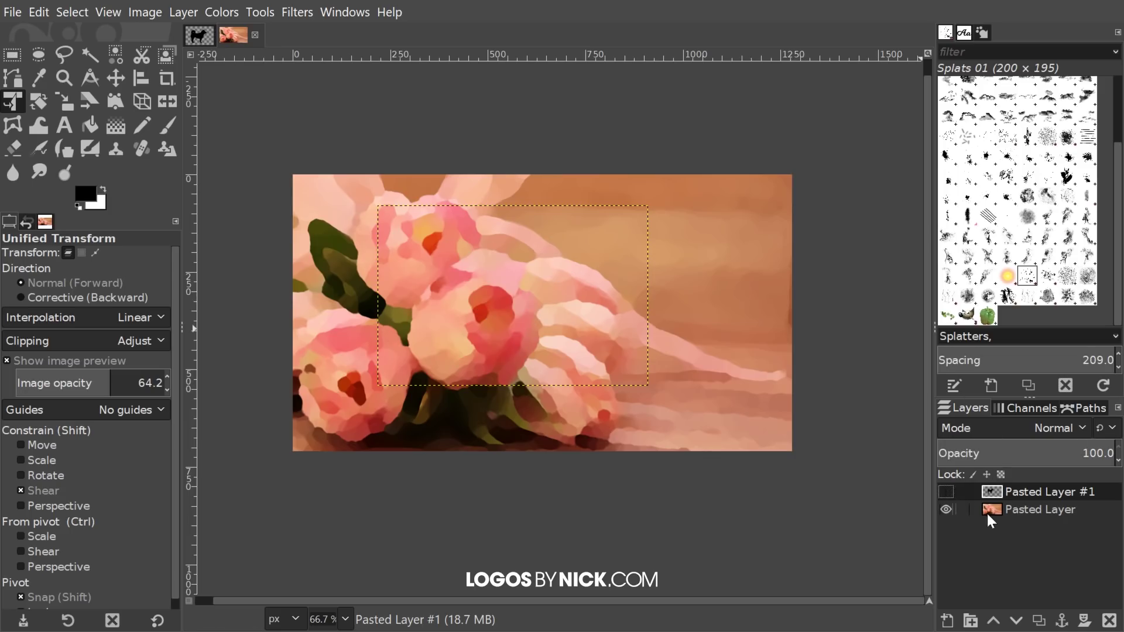
- Create a new 1280 × 710 px layer filled with White and move it to the bottom of the layer stack
{"action": "left_click", "coordinate": [949, 623]}
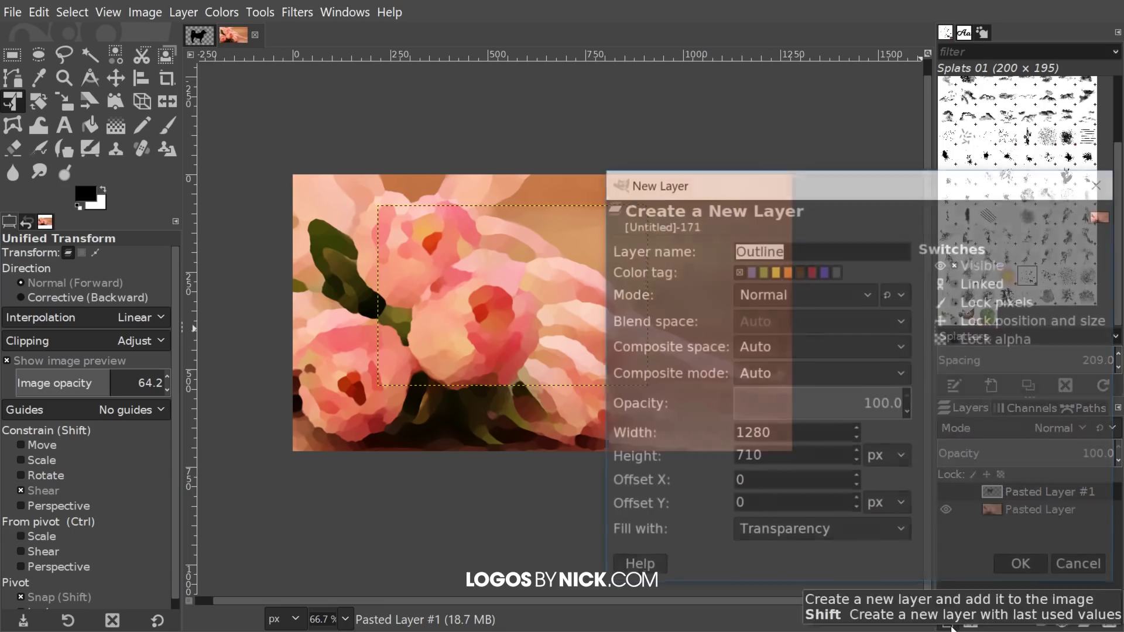
{"action": "left_click_drag", "start_coordinate": [872, 185], "coordinate": [675, 93]}
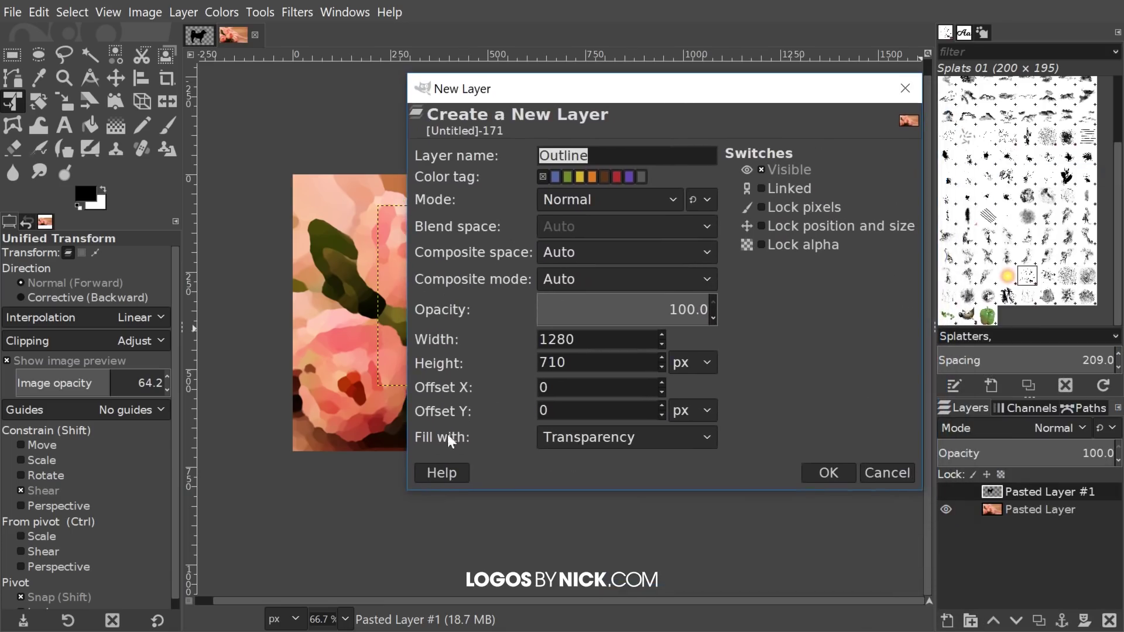
{"action": "left_click", "coordinate": [601, 432]}
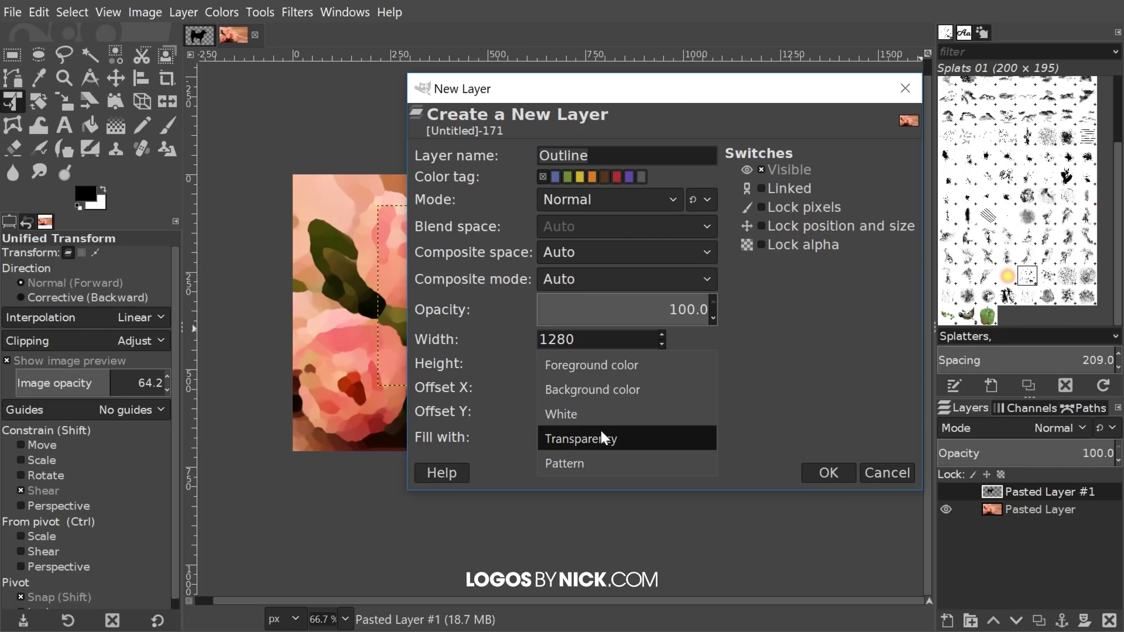
{"action": "left_click", "coordinate": [564, 414]}
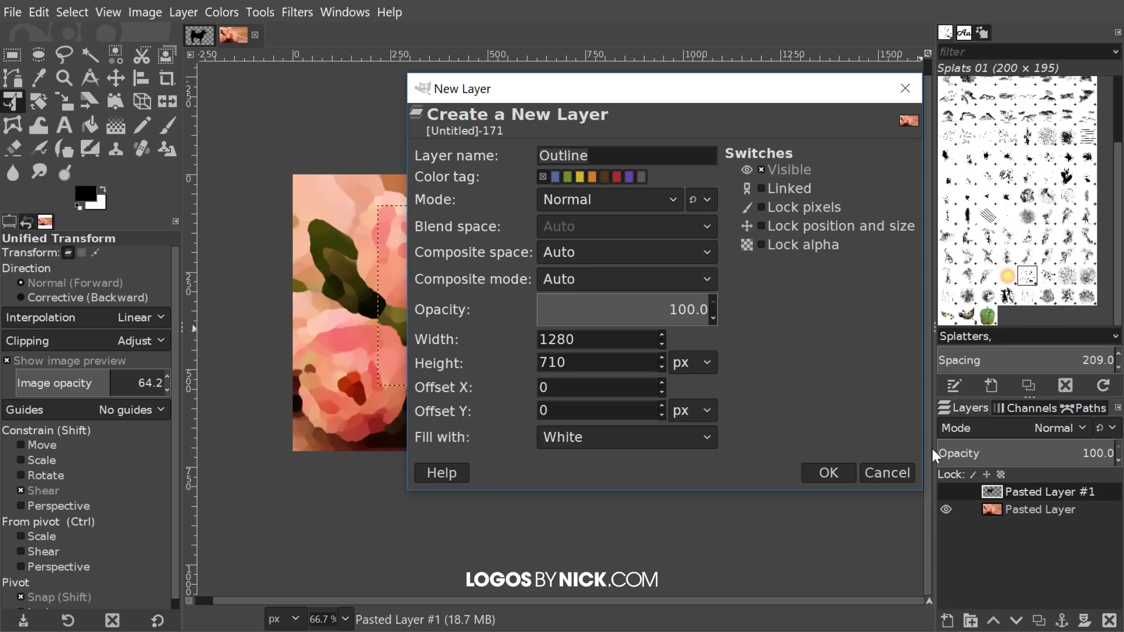
{"action": "left_click", "coordinate": [836, 472]}
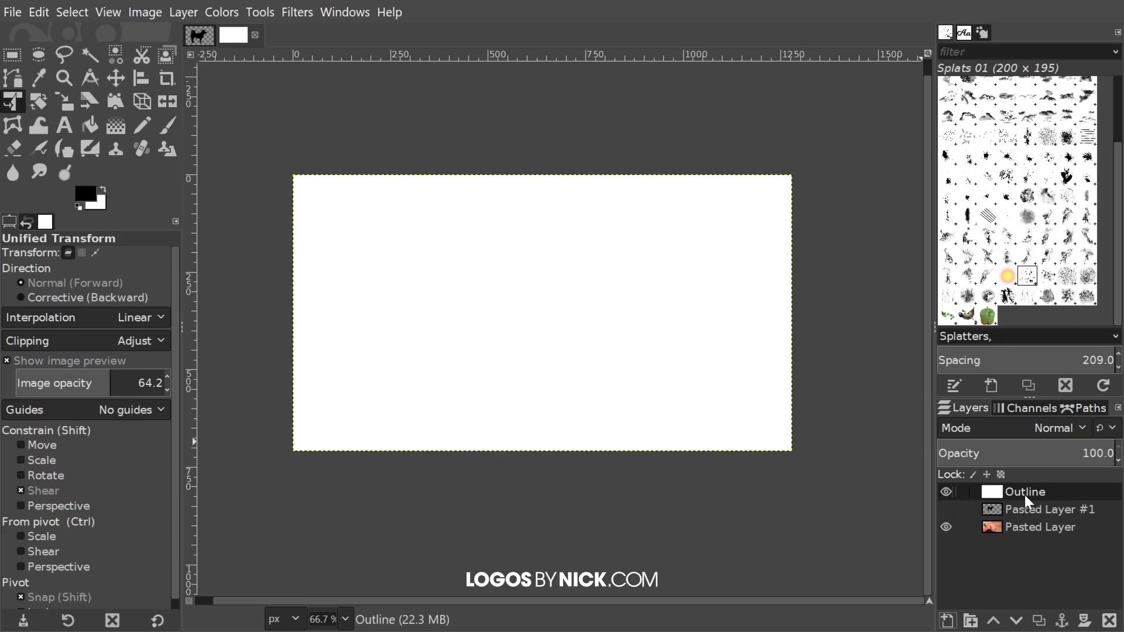
{"action": "left_click_drag", "start_coordinate": [1025, 495], "coordinate": [1031, 534]}
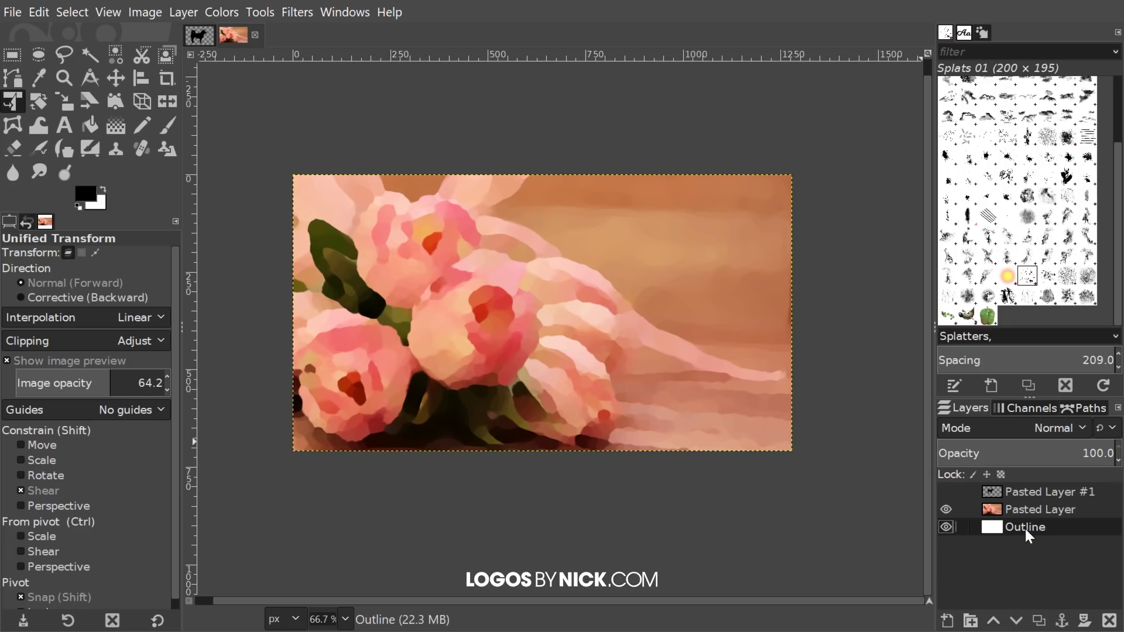
- Add a Black (full transparency) layer mask to the tulip layer and make white the foreground color
{"action": "left_click", "coordinate": [1042, 508]}
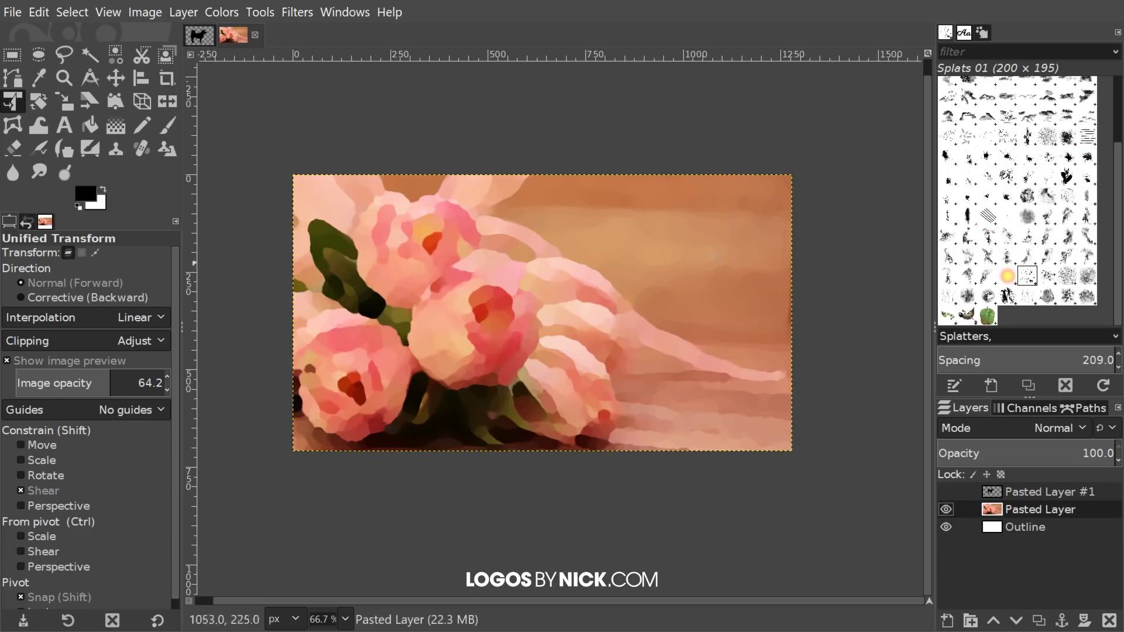
{"action": "right_click", "coordinate": [1023, 512]}
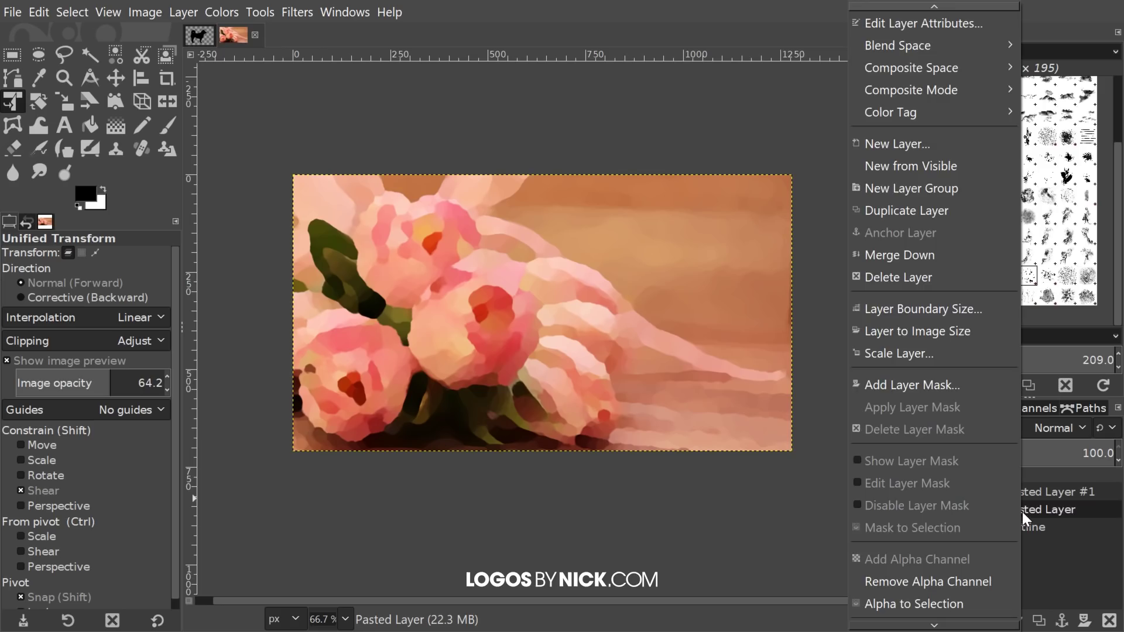
{"action": "left_click", "coordinate": [898, 384]}
{"action": "left_click_drag", "start_coordinate": [864, 270], "coordinate": [715, 135]}
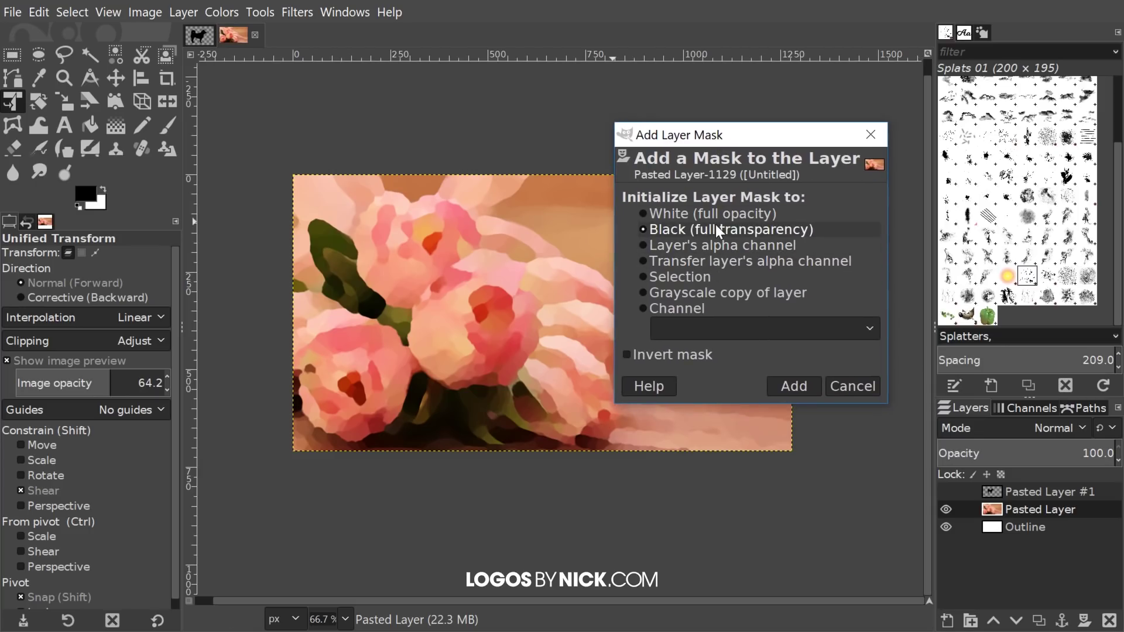
{"action": "left_click", "coordinate": [794, 386]}
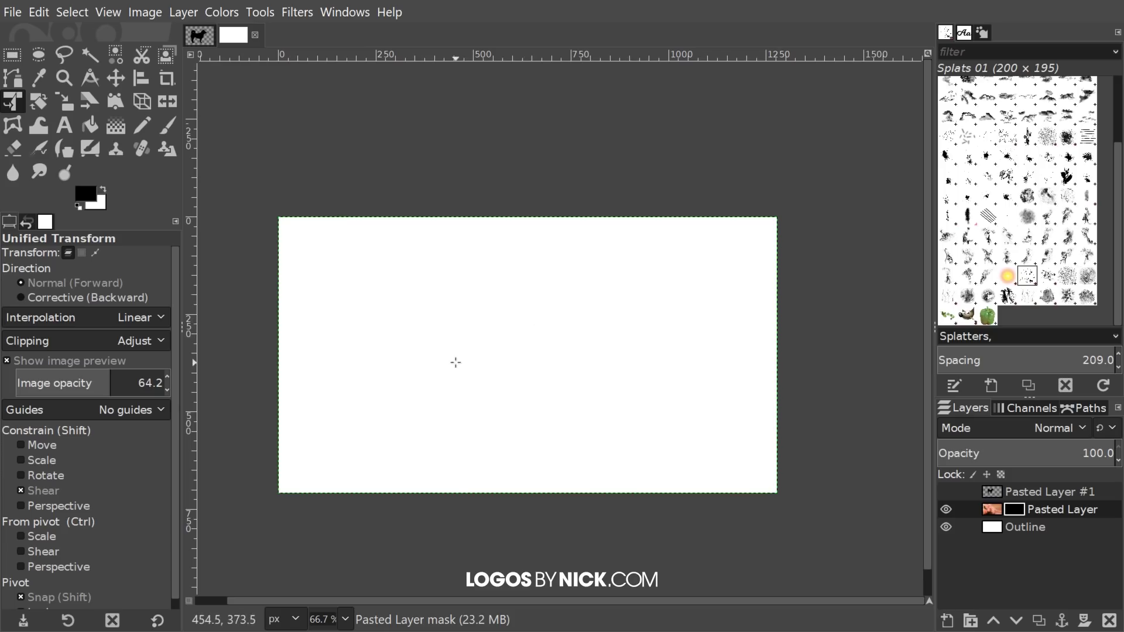
{"action": "left_click", "coordinate": [570, 309]}
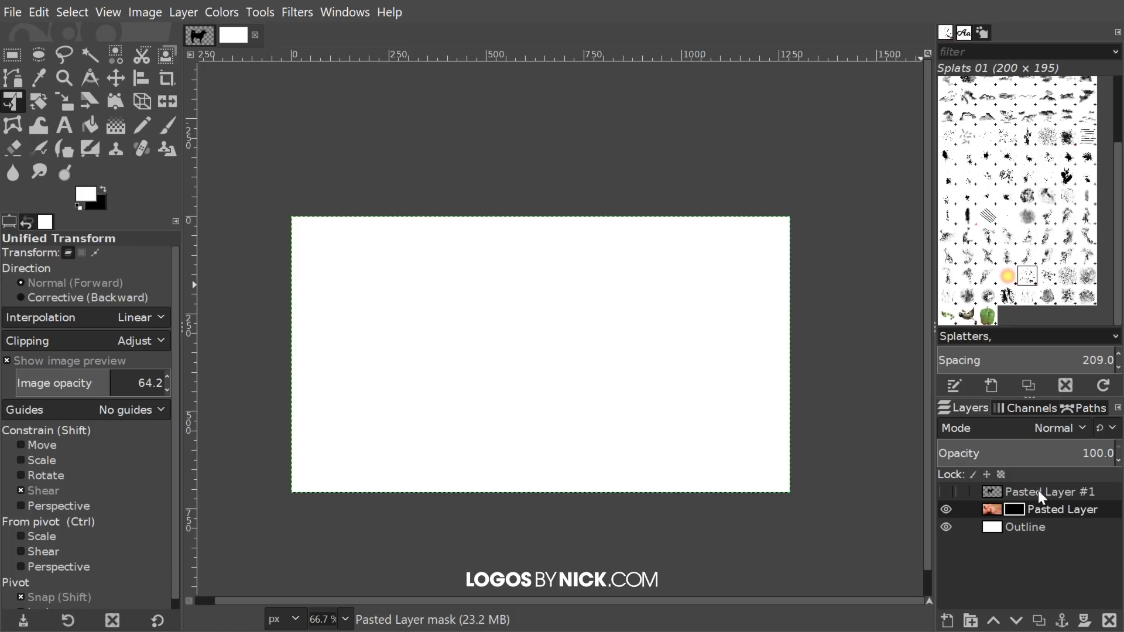
- Select the hidden dog silhouette layer, Pasted Layer #1, and convert its alpha to a selection
{"action": "left_click", "coordinate": [1009, 488]}
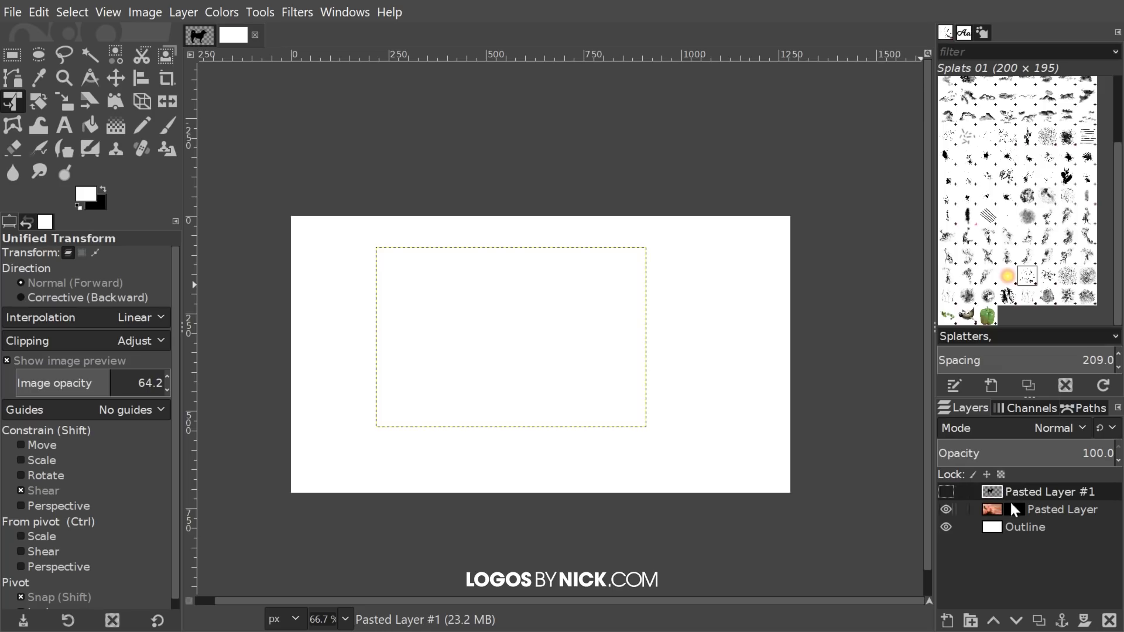
{"action": "right_click", "coordinate": [1035, 488]}
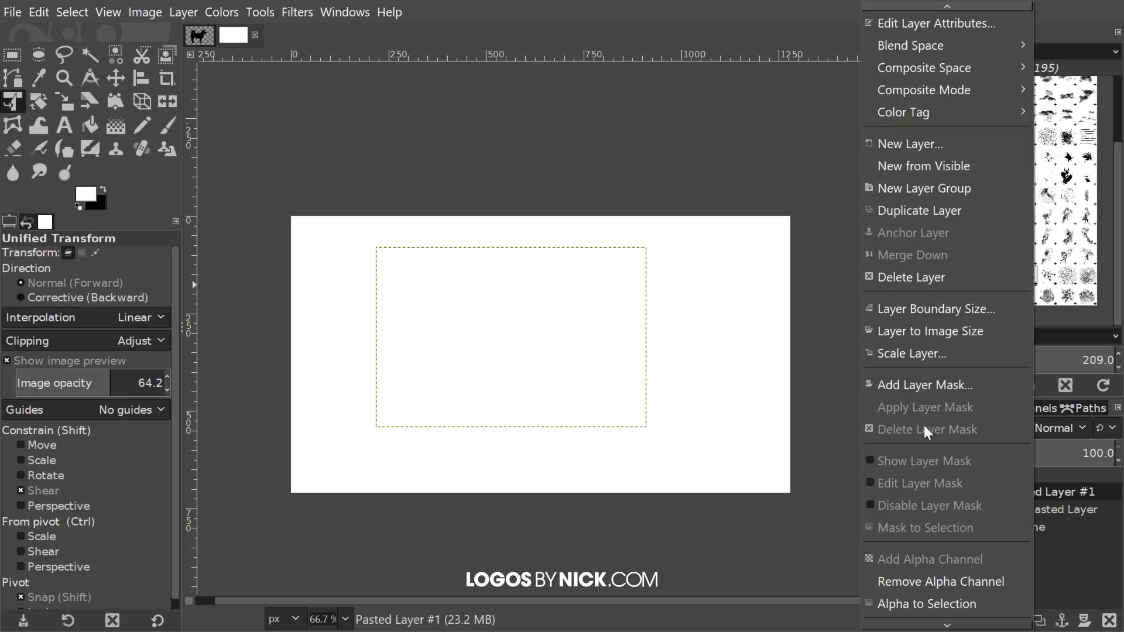
{"action": "scroll", "coordinate": [928, 567], "scroll_direction": "down", "scroll_amount": 1}
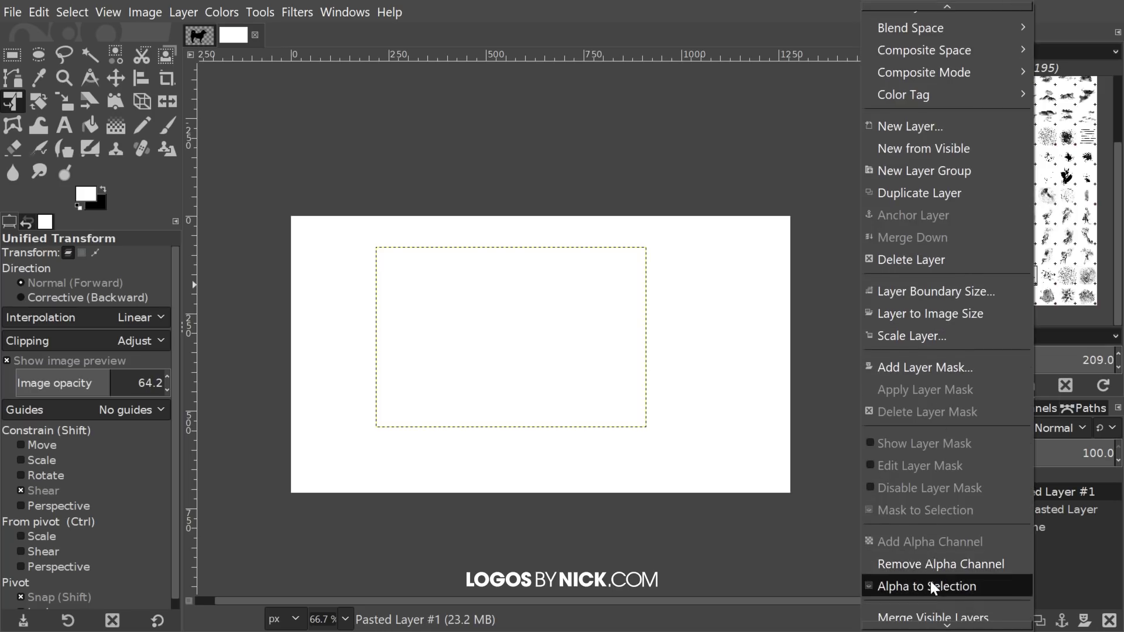
{"action": "left_click", "coordinate": [933, 588]}
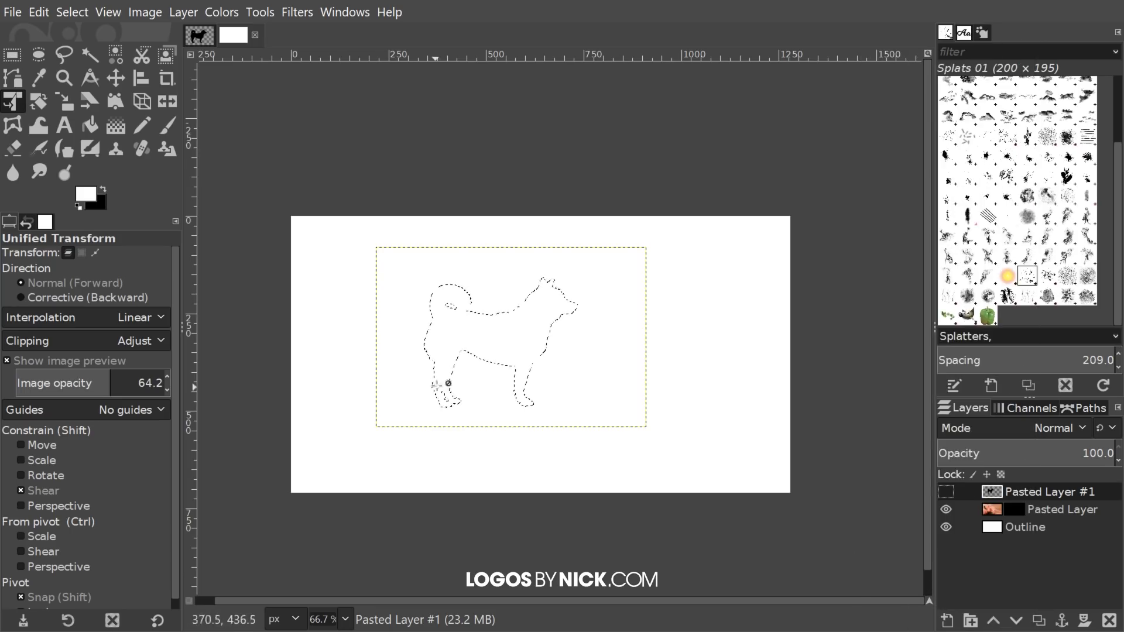
- Fill the dog-shaped selection on the tulip layer's mask with the white foreground color
{"action": "left_click", "coordinate": [1019, 506]}
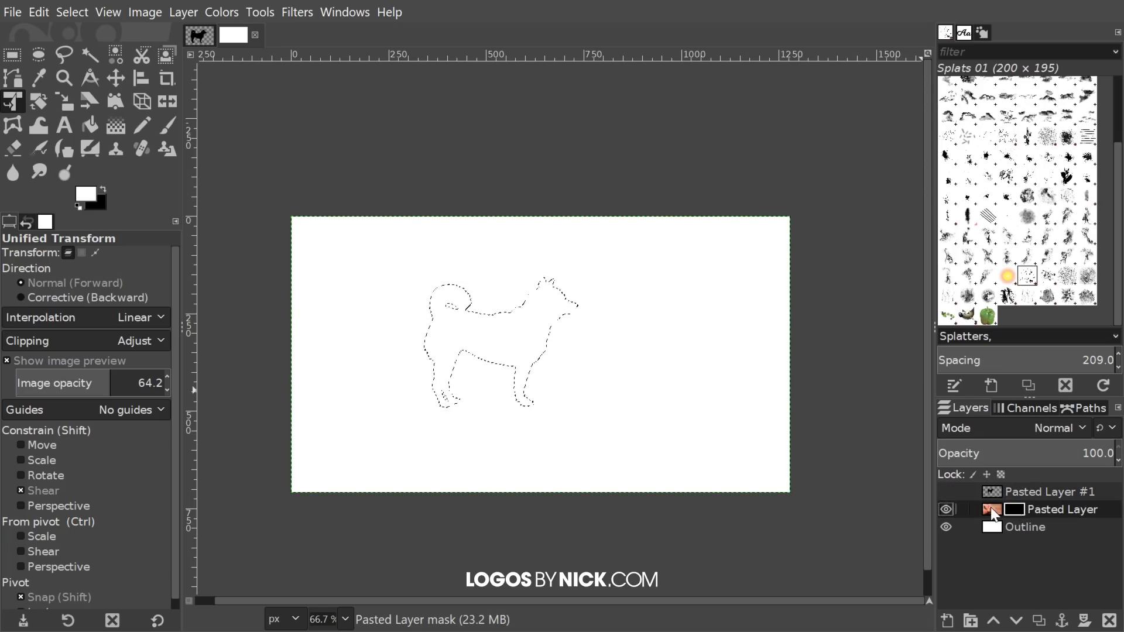
{"action": "left_click", "coordinate": [993, 511]}
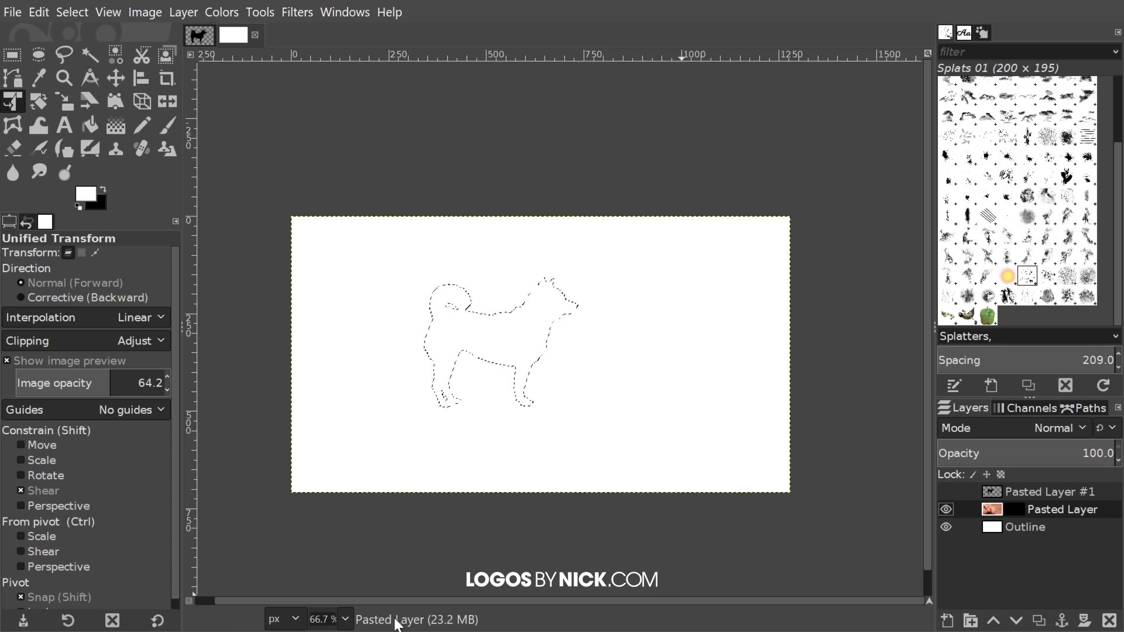
{"action": "left_click", "coordinate": [1013, 509]}
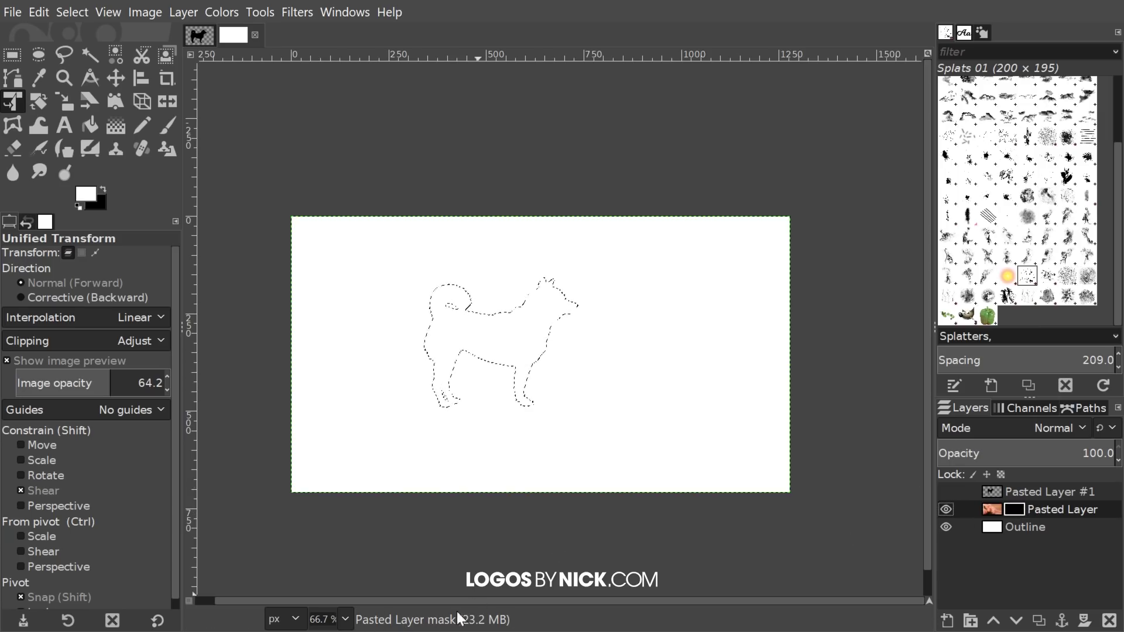
{"action": "left_click_drag", "start_coordinate": [738, 324], "coordinate": [753, 324]}
{"action": "left_click", "coordinate": [45, 10]}
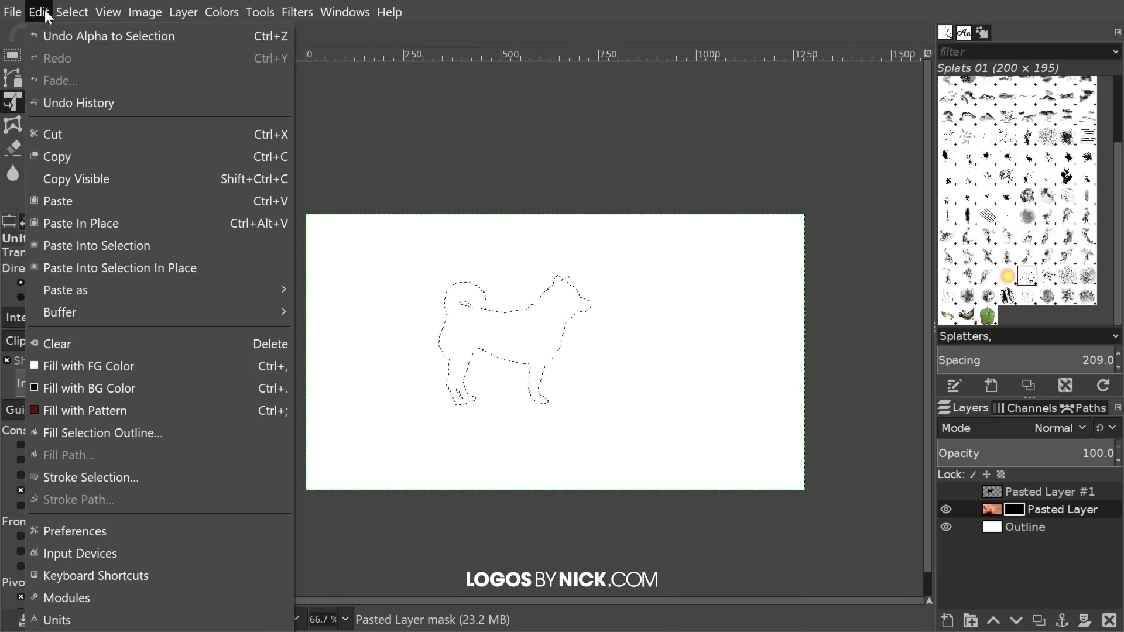
{"action": "left_click", "coordinate": [108, 366]}
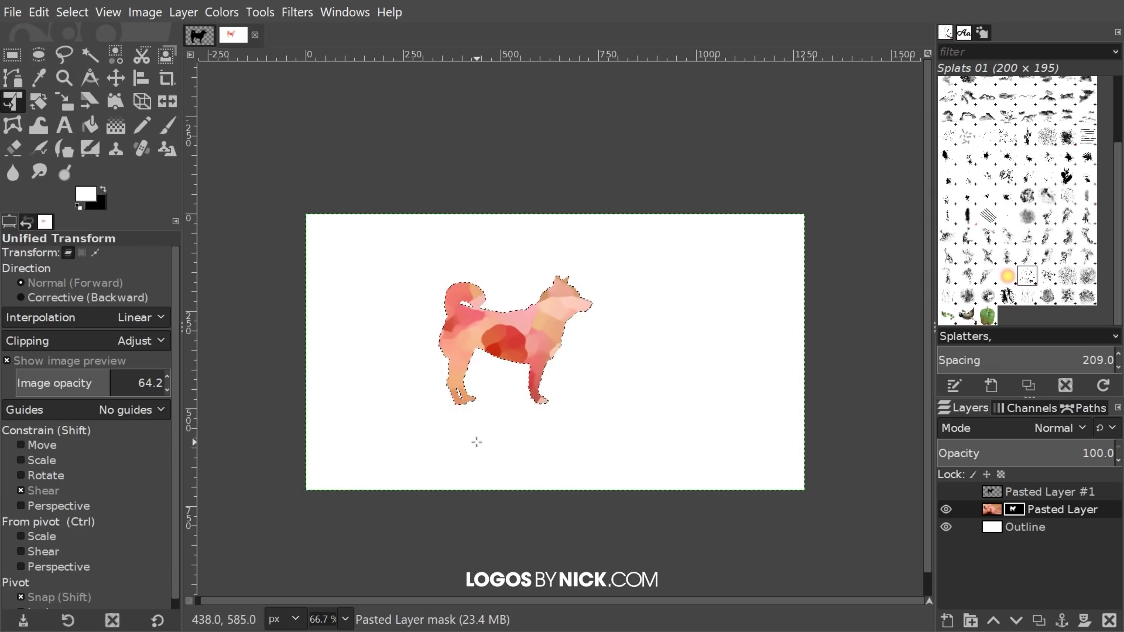
- Clear the dog-shaped selection and activate the Paintbrush tool for painting on the tulip layer's mask
{"action": "left_click_drag", "start_coordinate": [607, 369], "coordinate": [617, 373]}
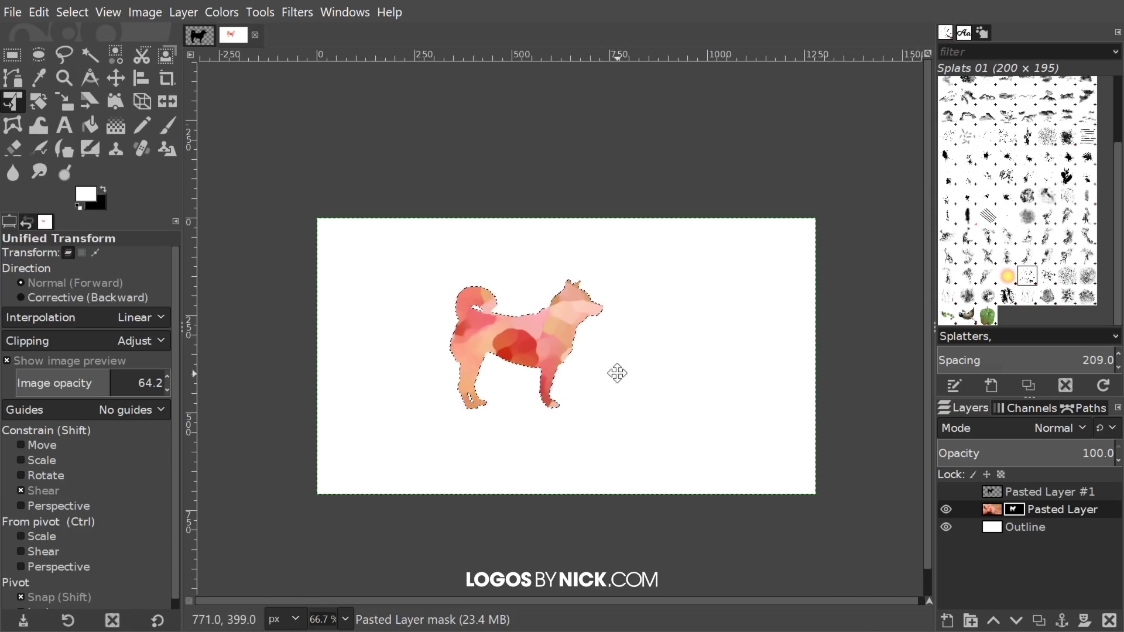
{"action": "left_click", "coordinate": [68, 18]}
{"action": "left_click", "coordinate": [102, 59]}
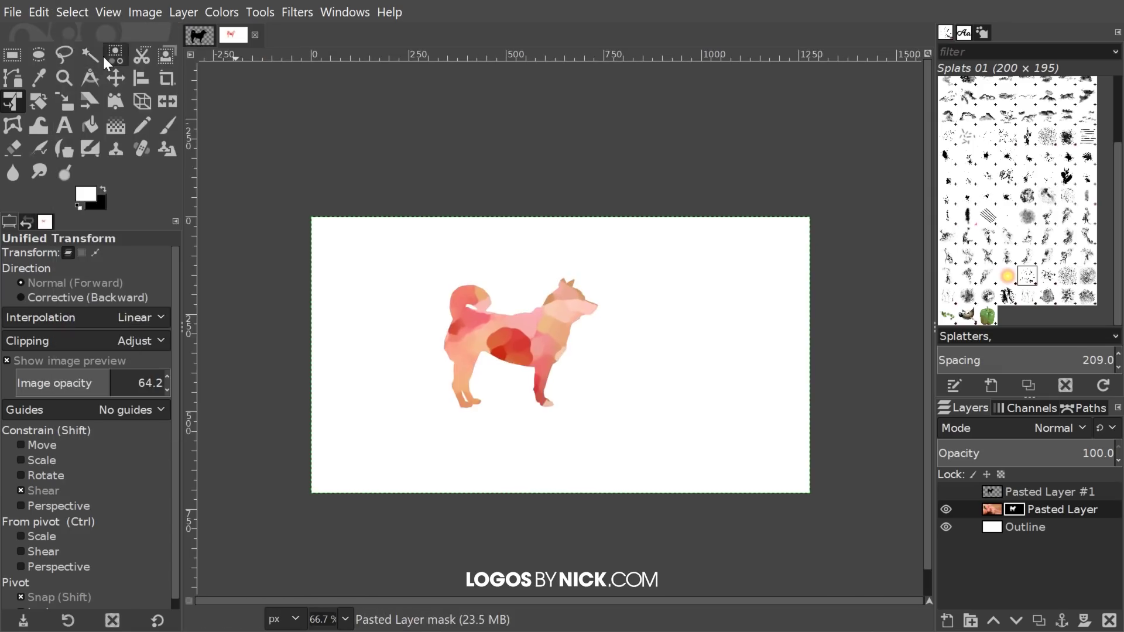
{"action": "key", "text": "1"}
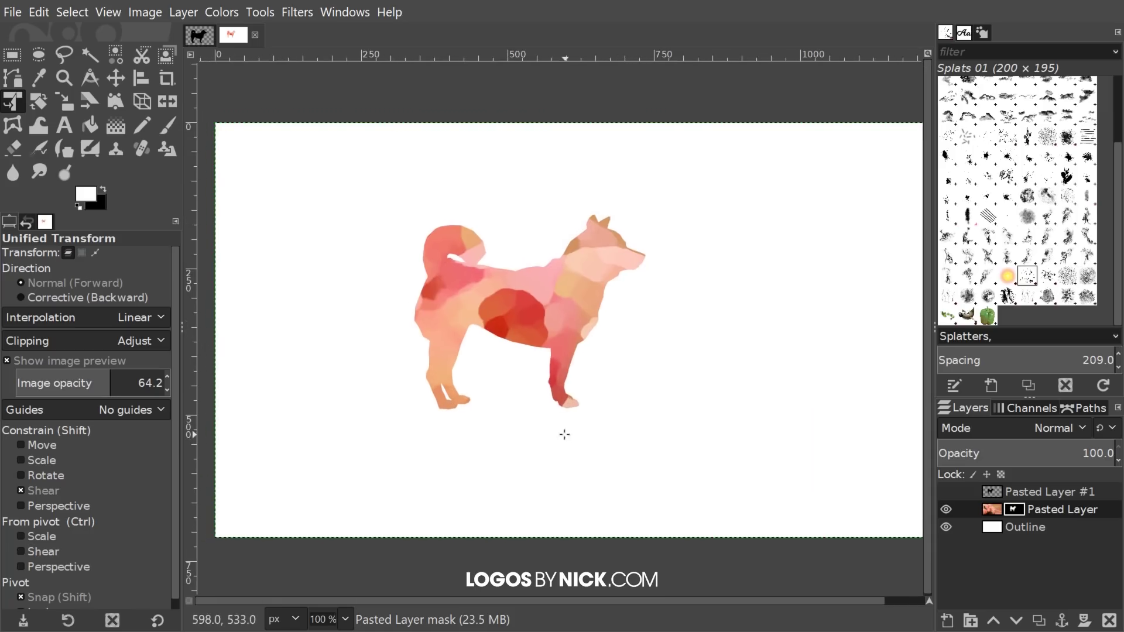
{"action": "left_click", "coordinate": [165, 126]}
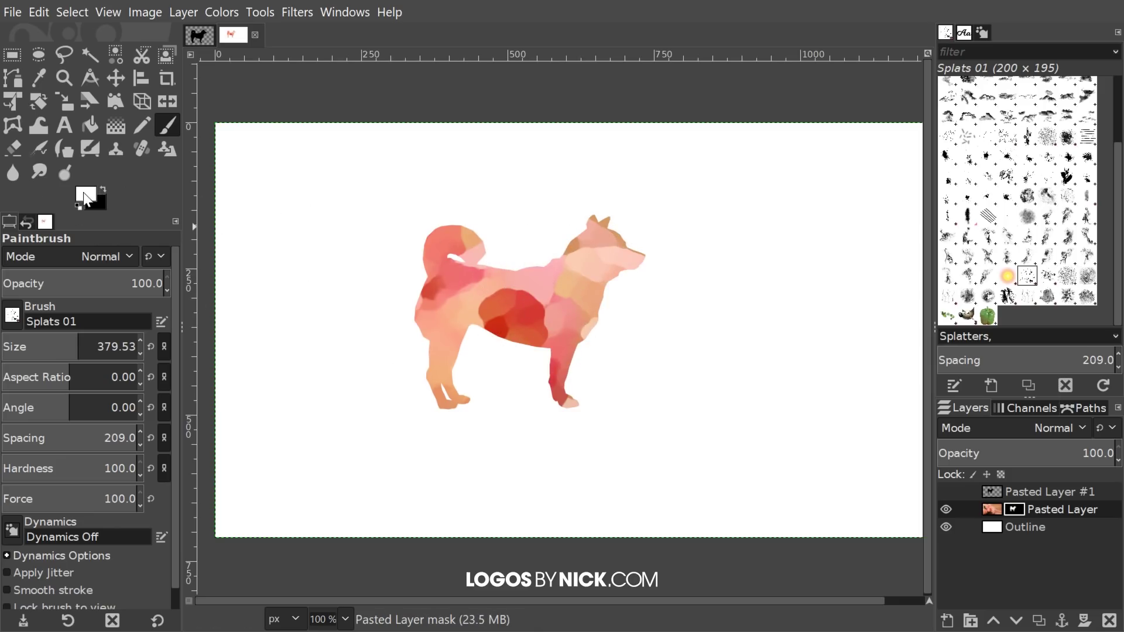
{"action": "left_click", "coordinate": [494, 287]}
{"action": "scroll", "coordinate": [565, 346], "scroll_direction": "down", "scroll_amount": 2}
{"action": "key", "text": "ctrl+z"}
- Set the brush size to 249.91 and paint white Splats 01 splatters over the dog on the tulip layer's mask
{"action": "left_click_drag", "start_coordinate": [73, 349], "coordinate": [61, 348]}
{"action": "left_click", "coordinate": [544, 310]}
{"action": "left_click", "coordinate": [524, 327]}
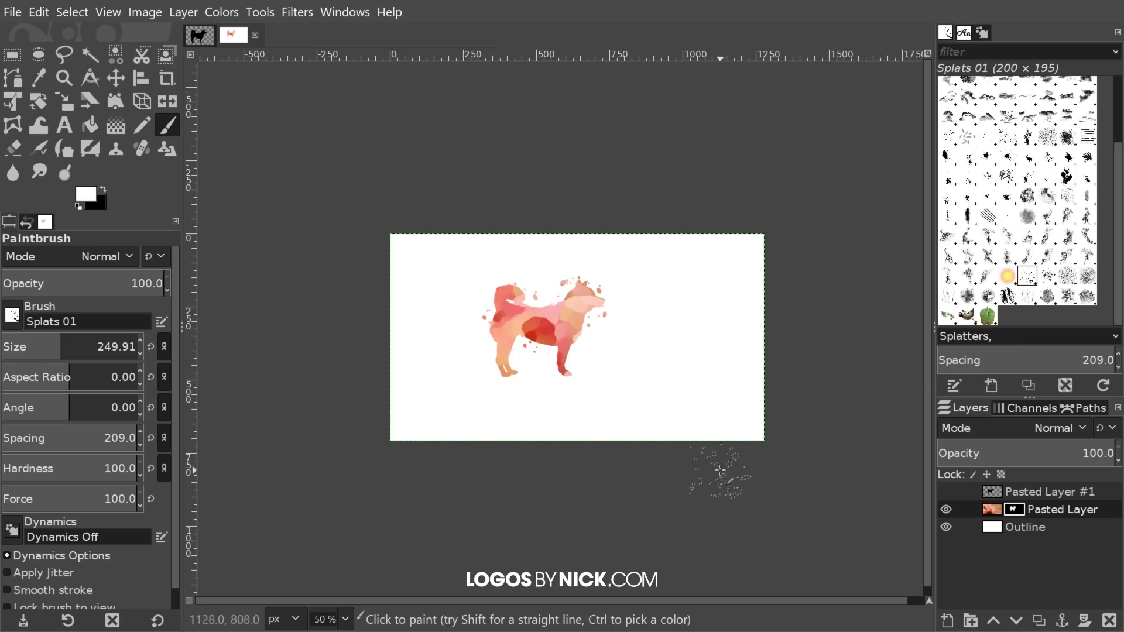
{"action": "key", "text": "1"}
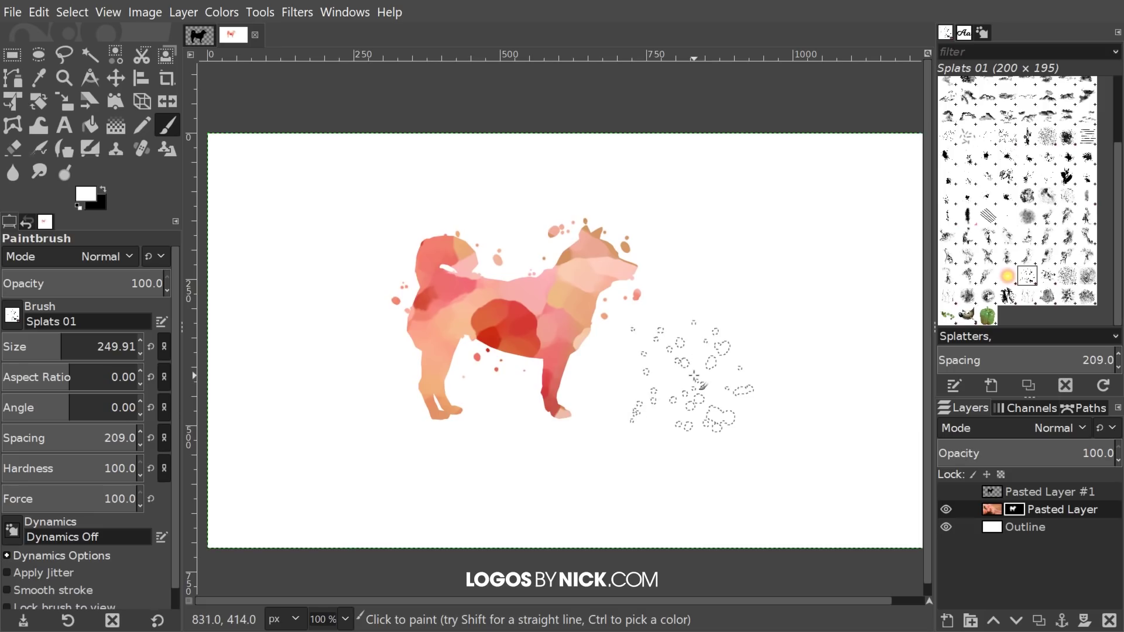
- Hide the white Outline background layer and apply the layer mask to the tulip layer
{"action": "left_click", "coordinate": [947, 528]}
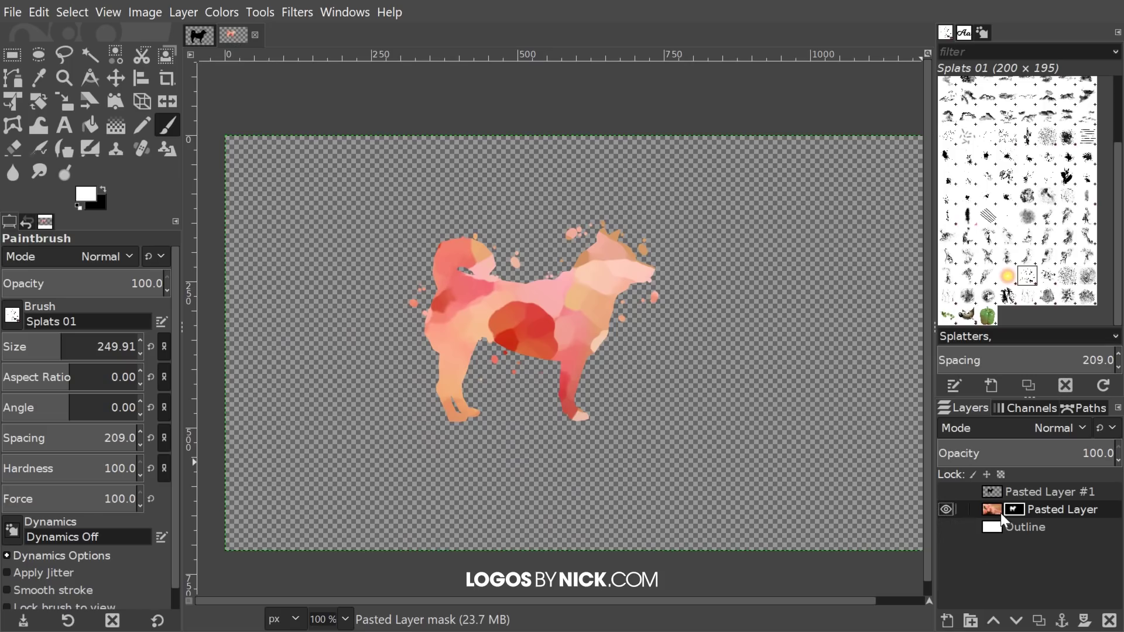
{"action": "right_click", "coordinate": [1066, 508]}
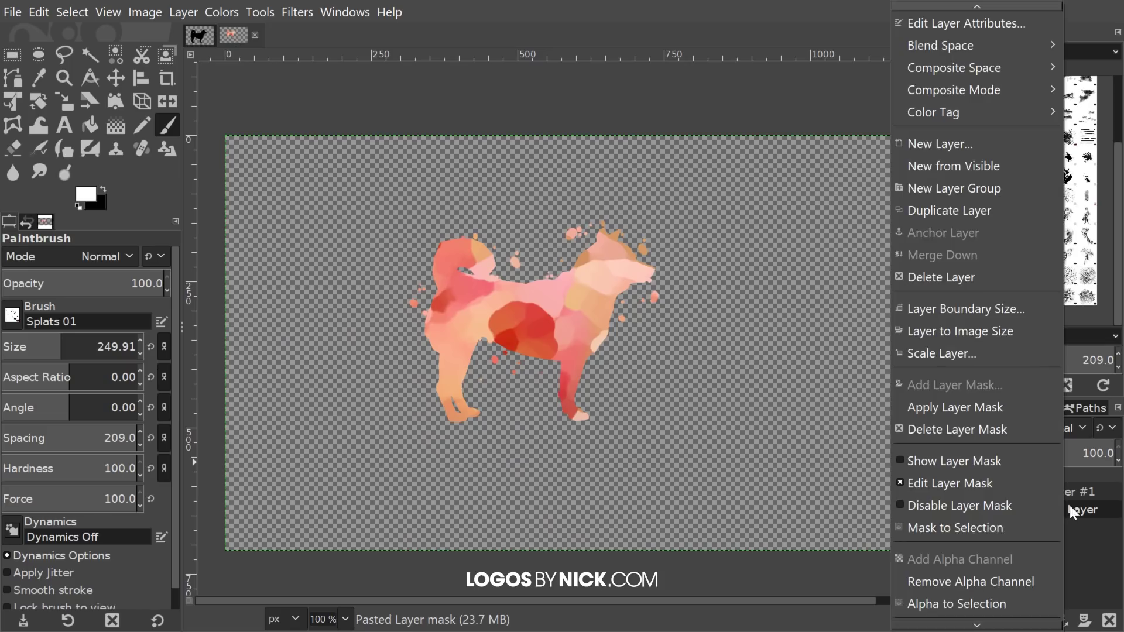
{"action": "left_click", "coordinate": [983, 411]}
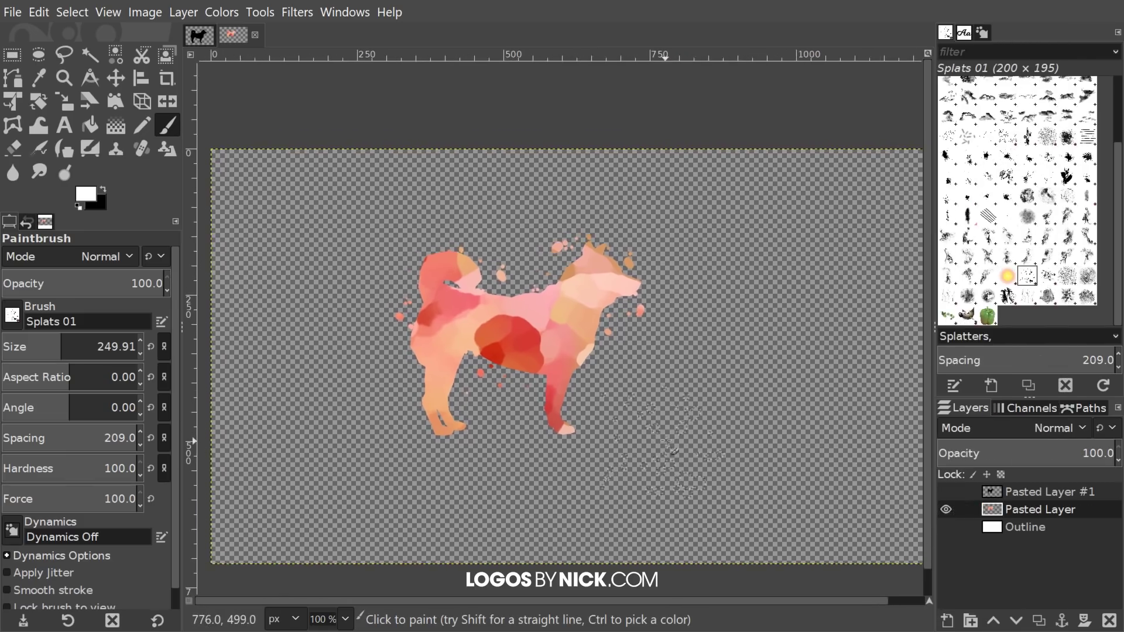
- Show the white Outline background layer behind the dog and hide it again
{"action": "scroll", "coordinate": [660, 436], "scroll_direction": "down", "scroll_amount": 1}
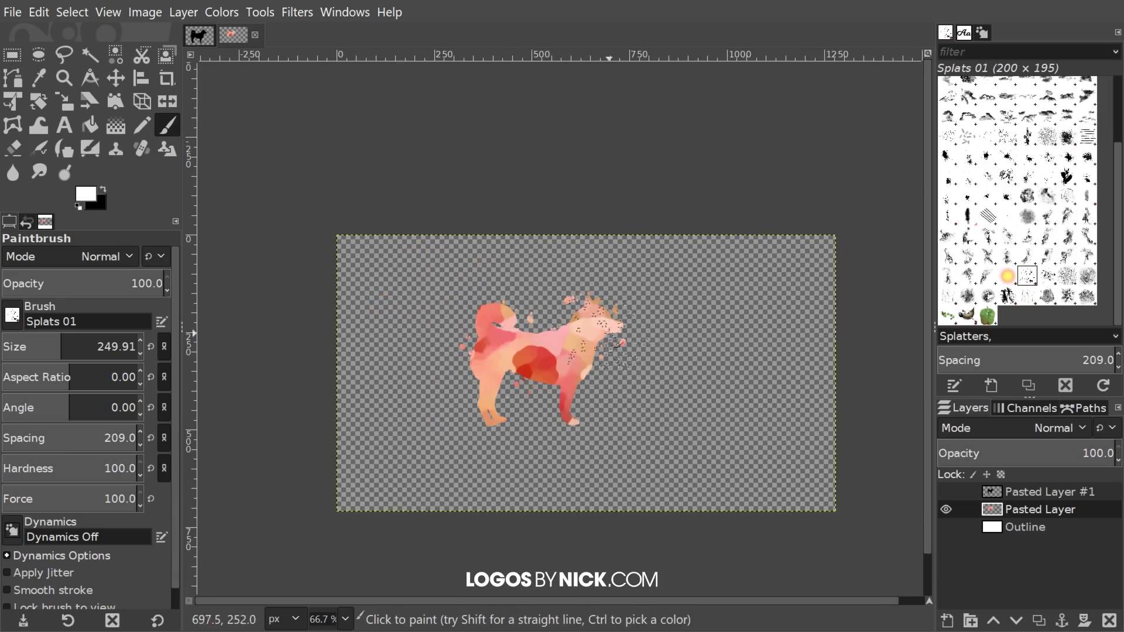
{"action": "left_click", "coordinate": [947, 525]}
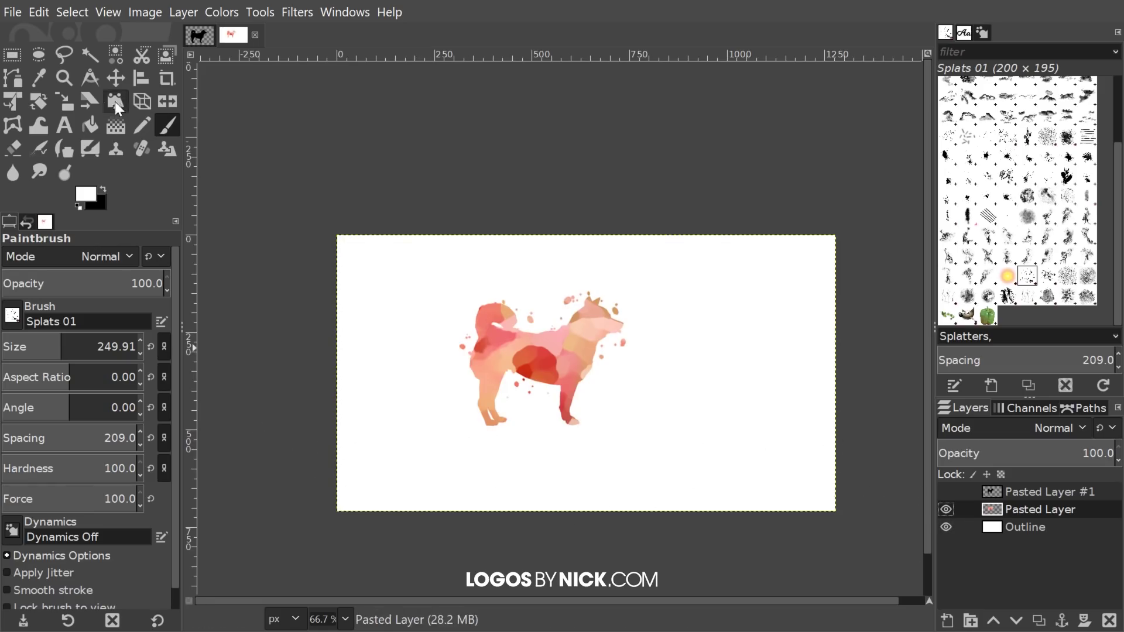
{"action": "left_click", "coordinate": [947, 529]}
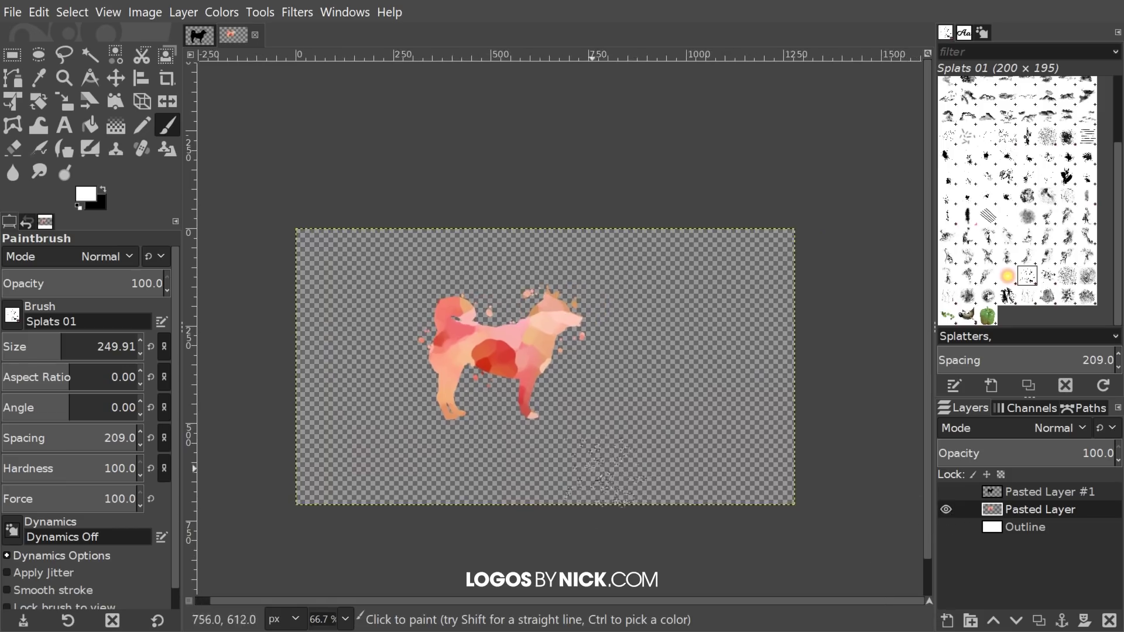
- Crop the image to its content so the canvas fits tightly around the splattered dog
{"action": "left_click", "coordinate": [139, 11]}
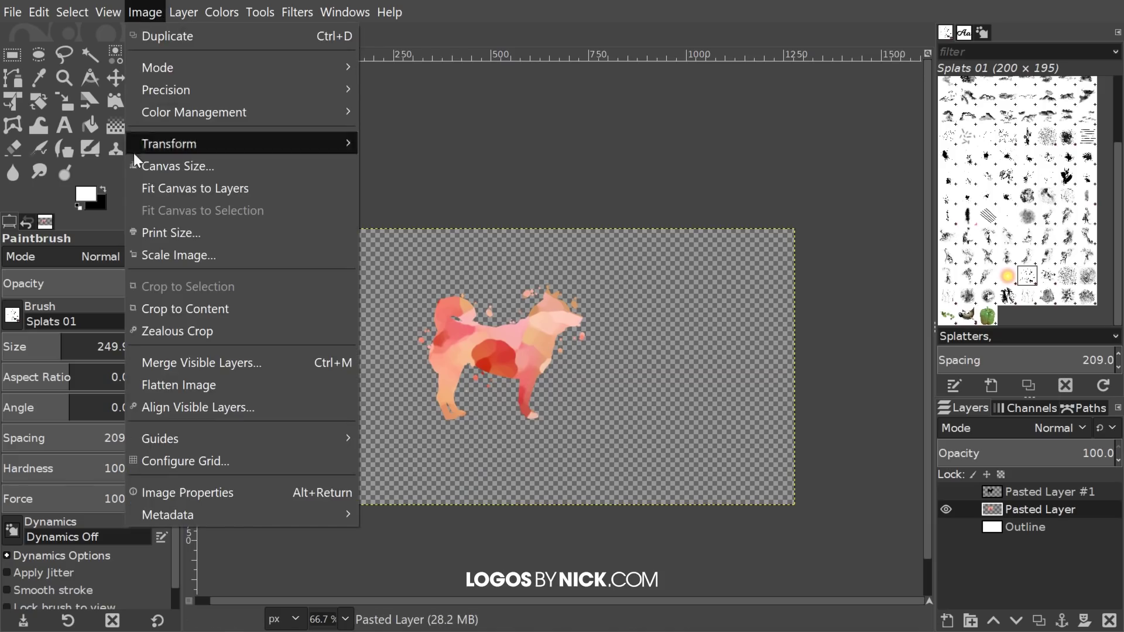
{"action": "left_click", "coordinate": [195, 314]}
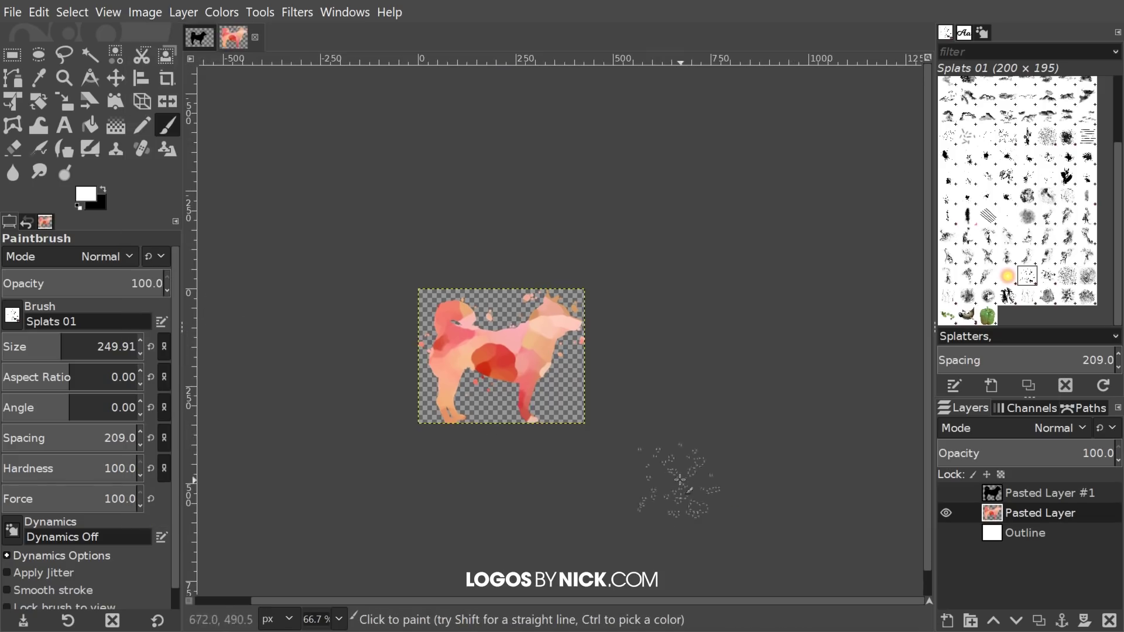
{"action": "key", "text": "1"}
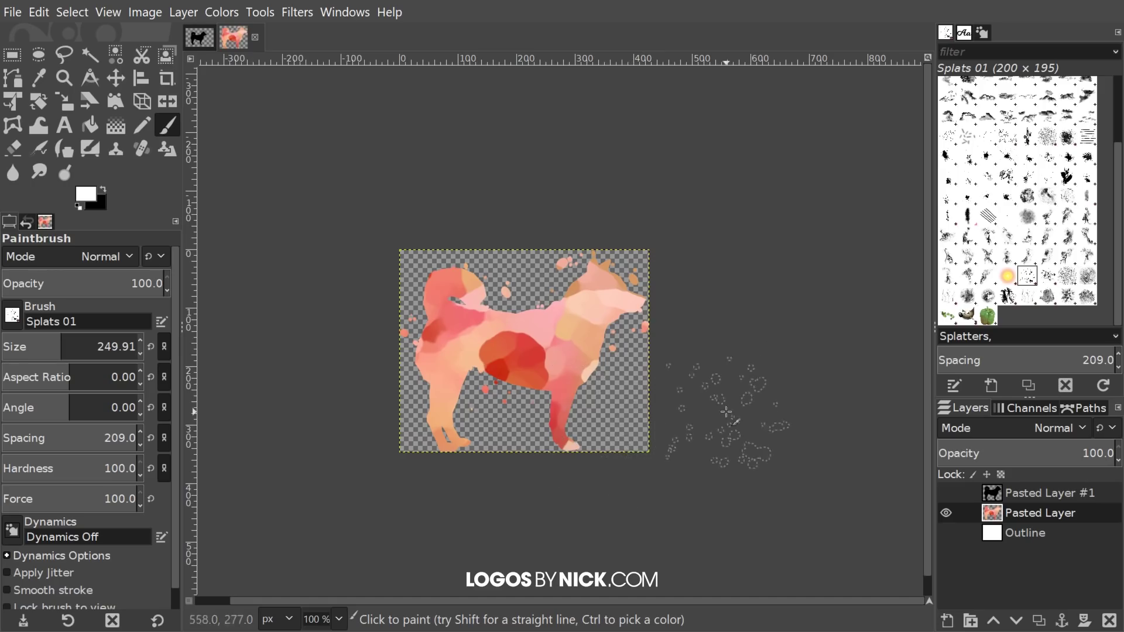
{"action": "left_click", "coordinate": [13, 12]}
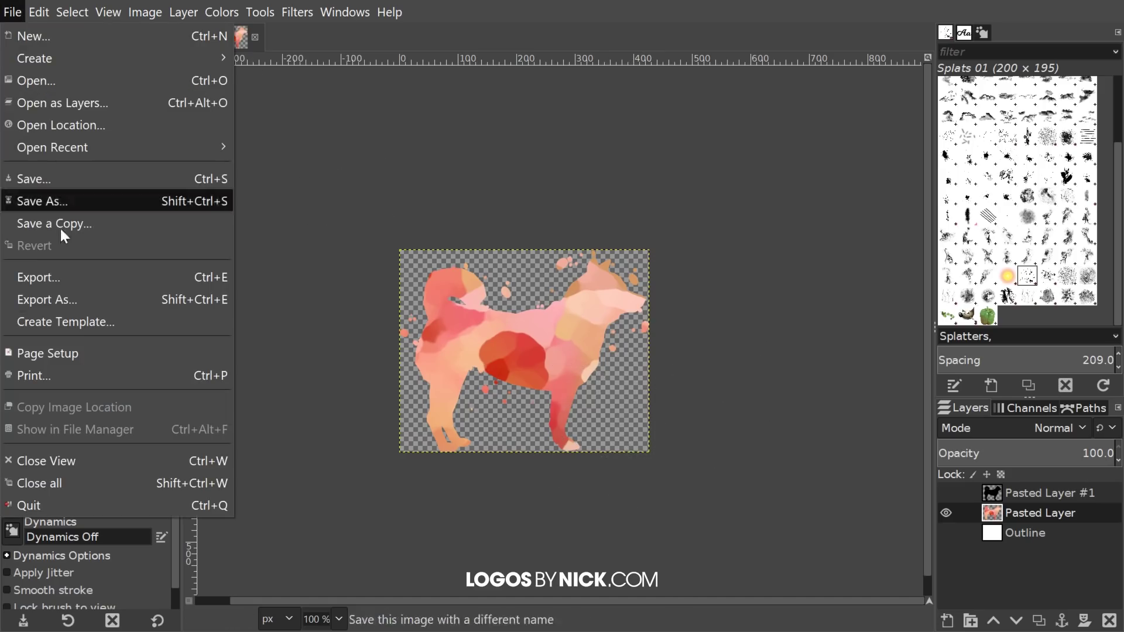
{"action": "left_click", "coordinate": [21, 12]}
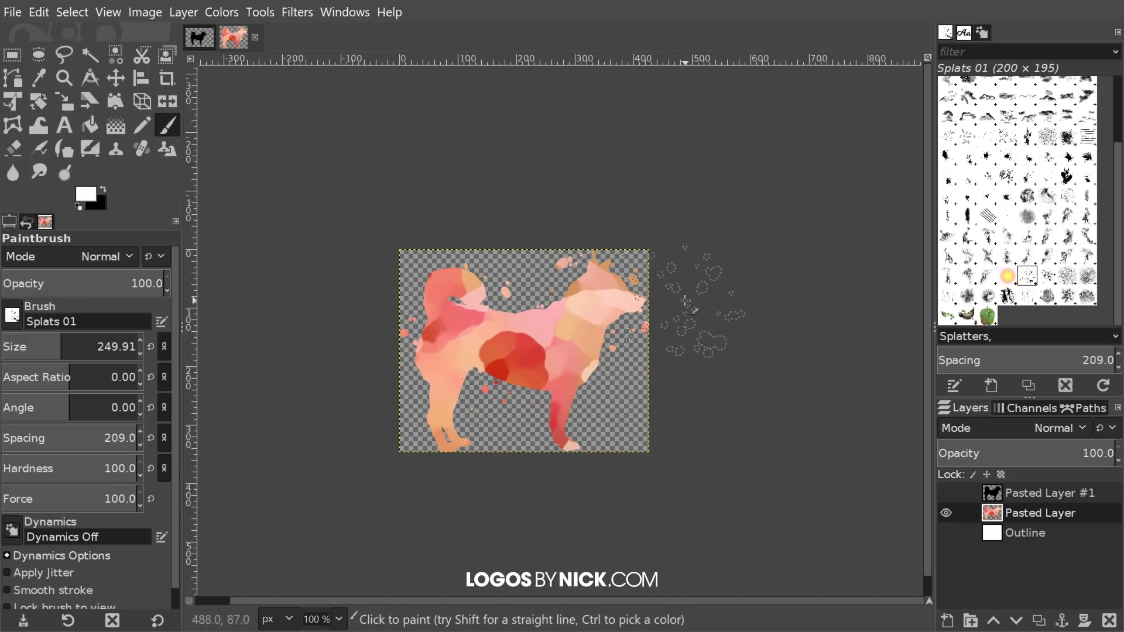